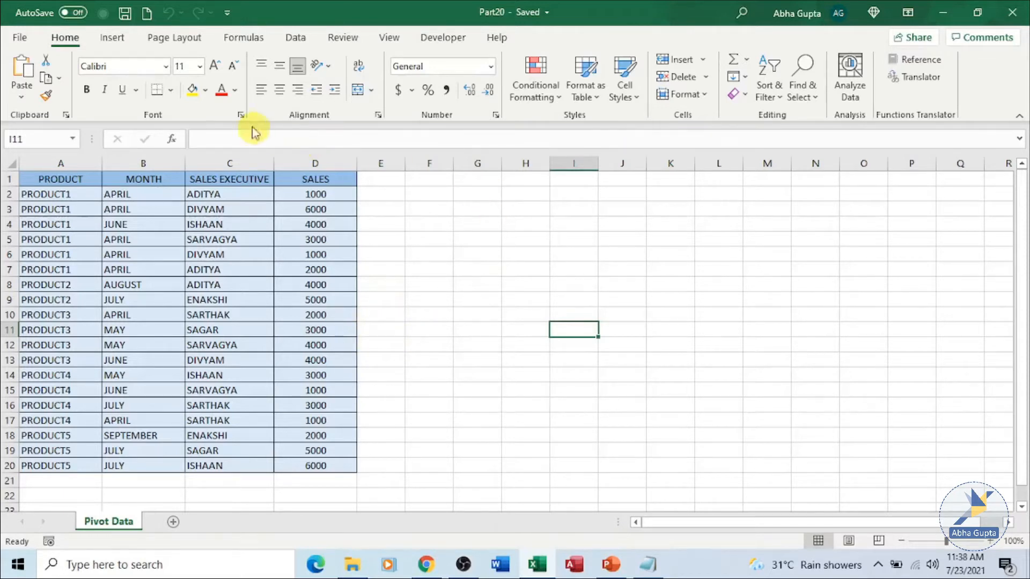
{"action": "left_click", "coordinate": [578, 97]}
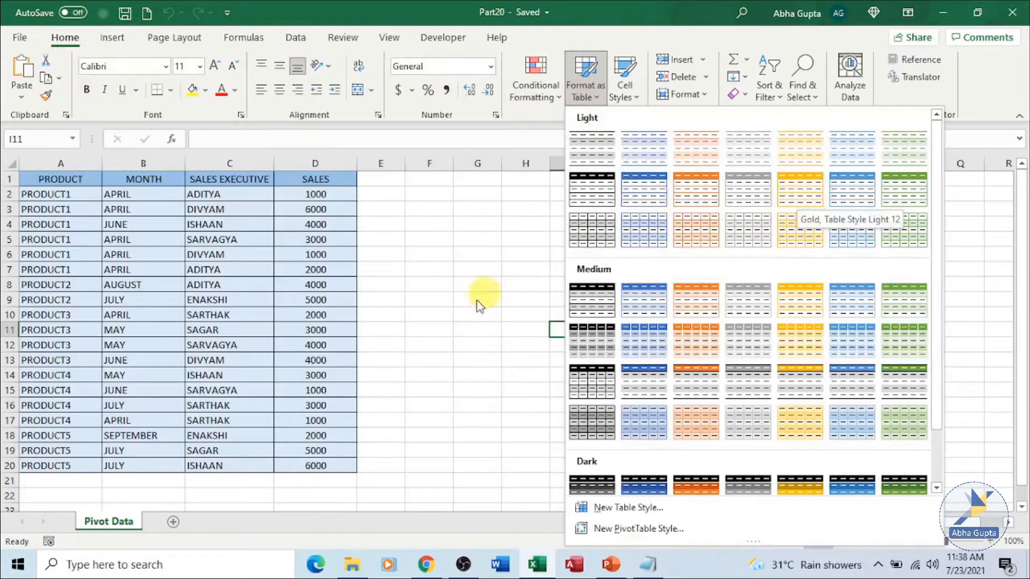
{"action": "left_click", "coordinate": [454, 313]}
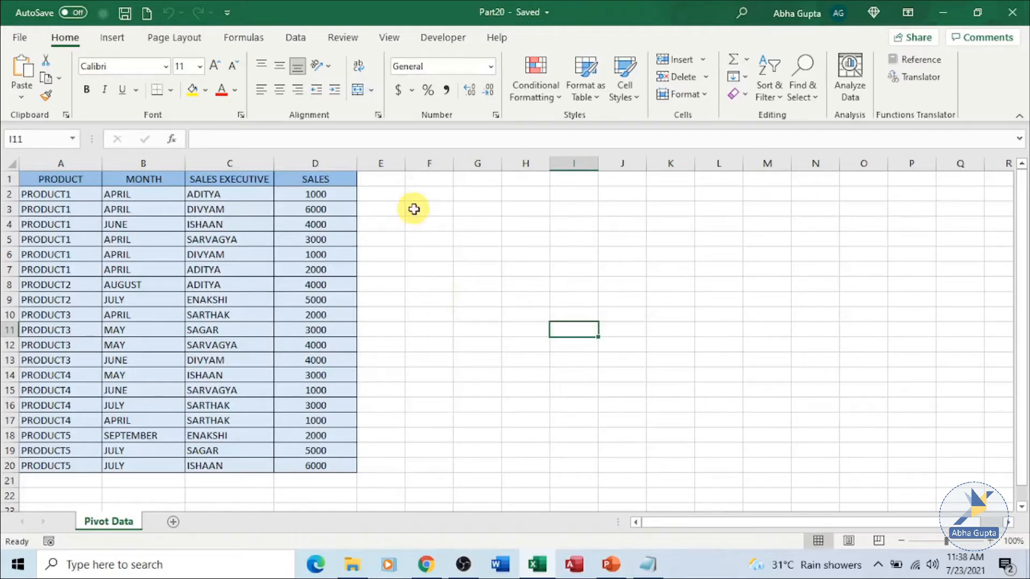
Create a PivotTable from the range A1:D20 of the Pivot Data sheet, placed on a new worksheet
{"action": "left_click", "coordinate": [188, 230]}
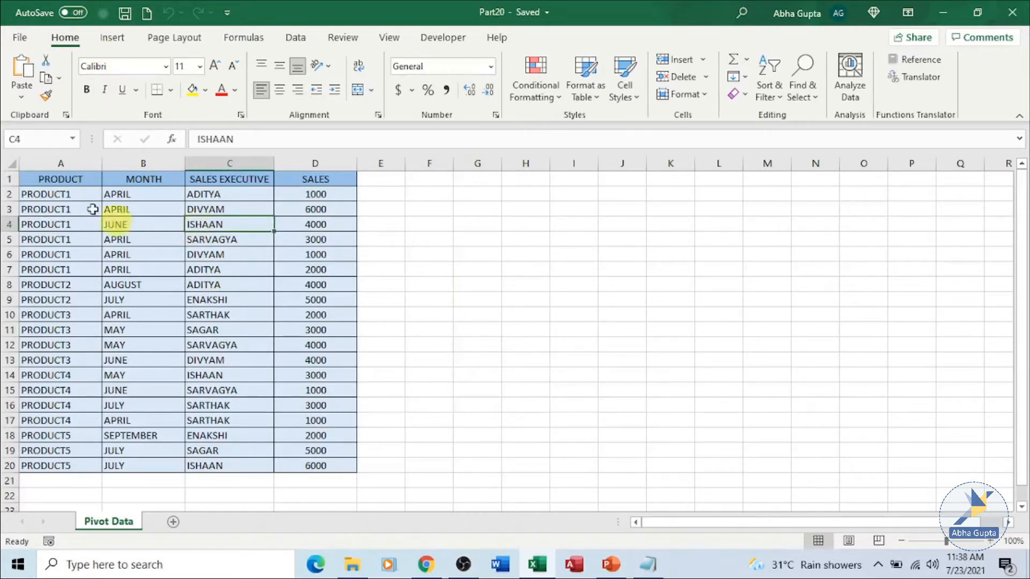
{"action": "left_click", "coordinate": [116, 281]}
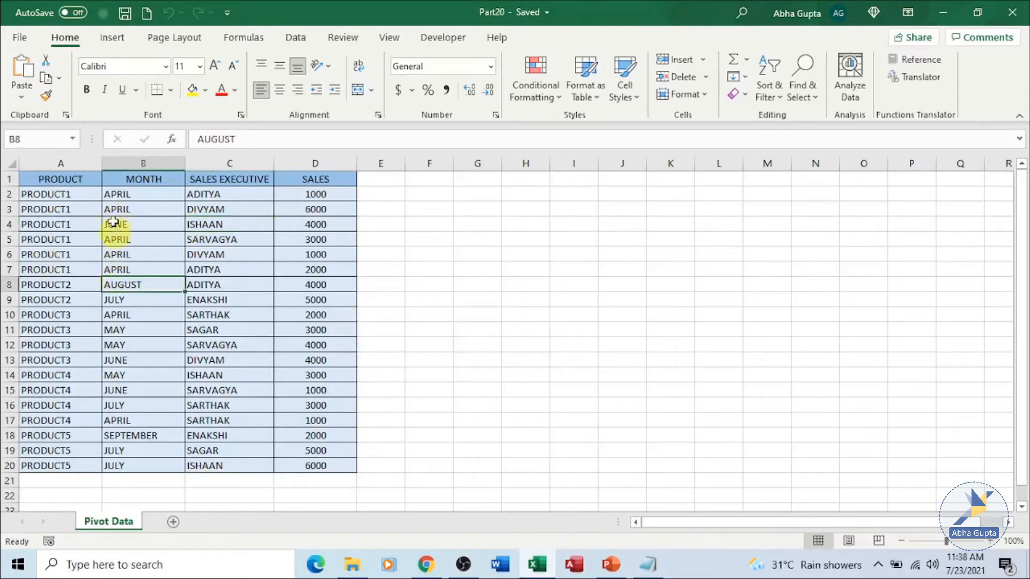
{"action": "left_click", "coordinate": [112, 39]}
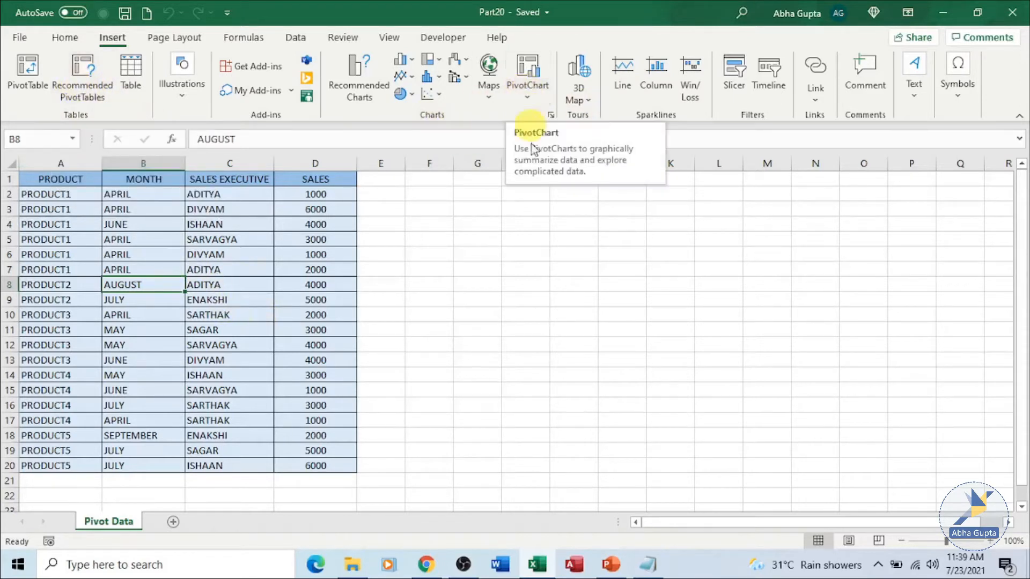
{"action": "left_click", "coordinate": [24, 80]}
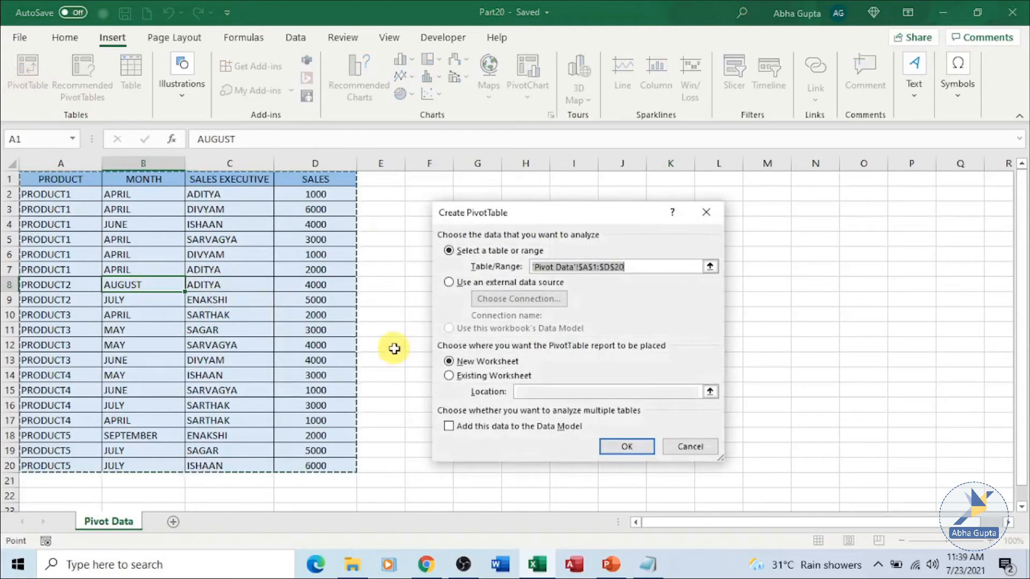
{"action": "left_click_drag", "start_coordinate": [530, 219], "coordinate": [531, 213]}
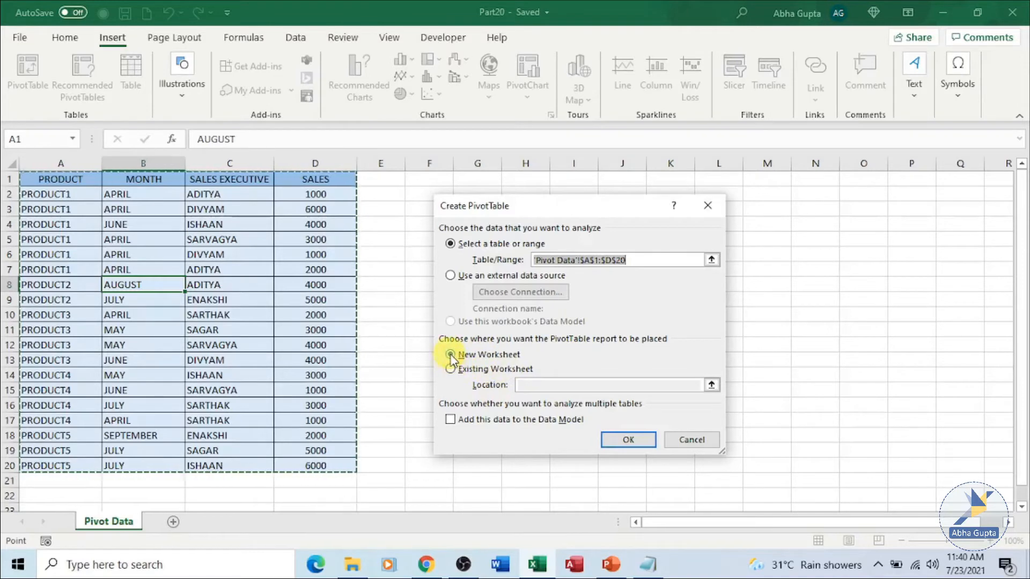
{"action": "left_click", "coordinate": [627, 441]}
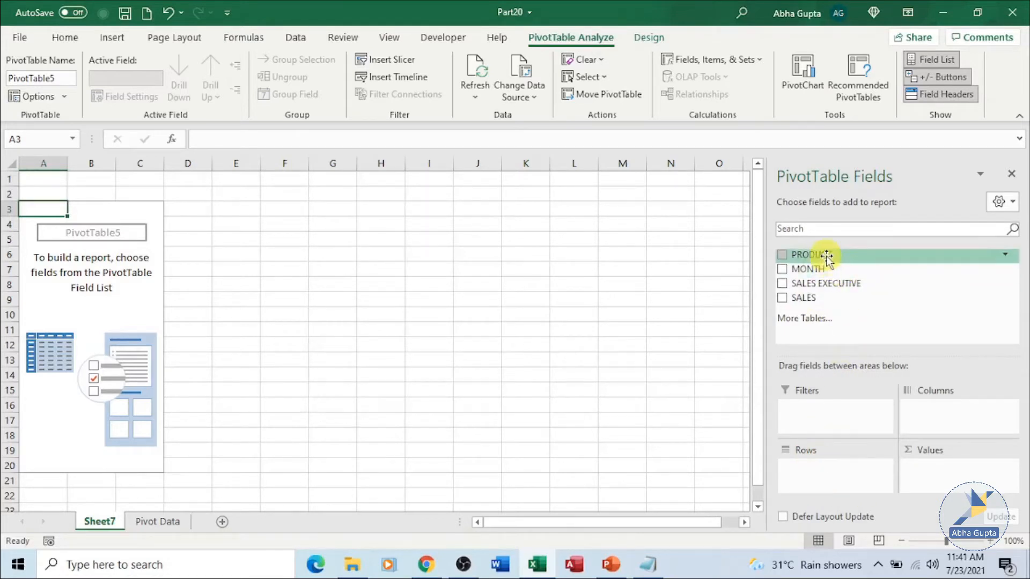
Build the PivotTable layout with PRODUCT in the rows, the sum of SALES in the values and MONTH in the columns
{"action": "left_click_drag", "start_coordinate": [826, 256], "coordinate": [796, 464]}
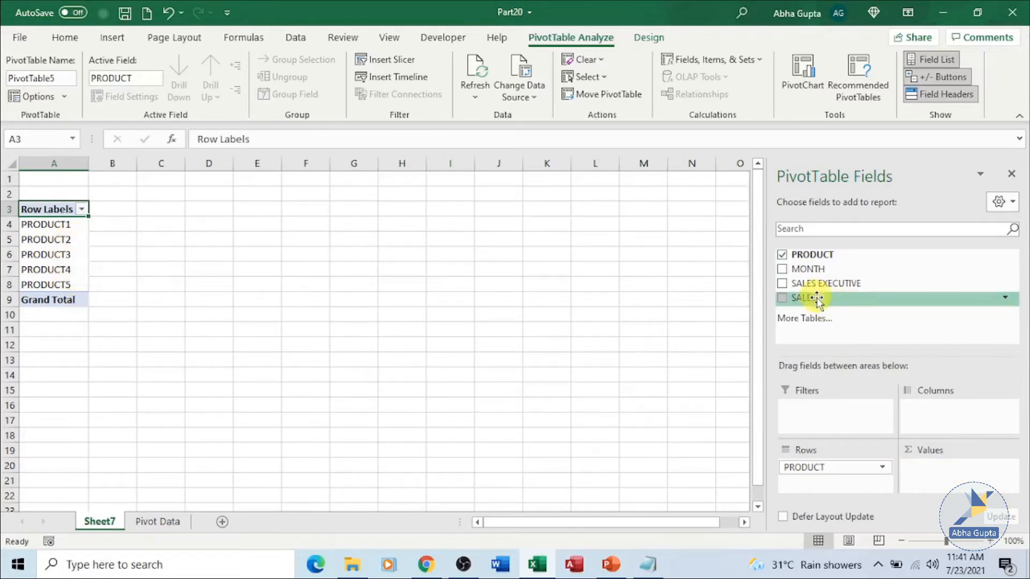
{"action": "left_click_drag", "start_coordinate": [820, 298], "coordinate": [922, 473]}
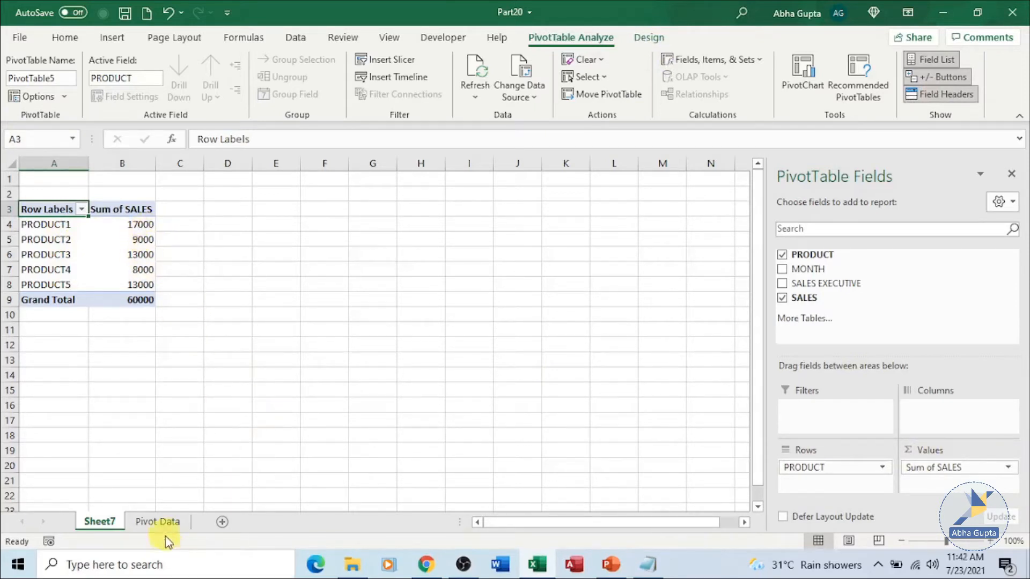
{"action": "left_click", "coordinate": [157, 521]}
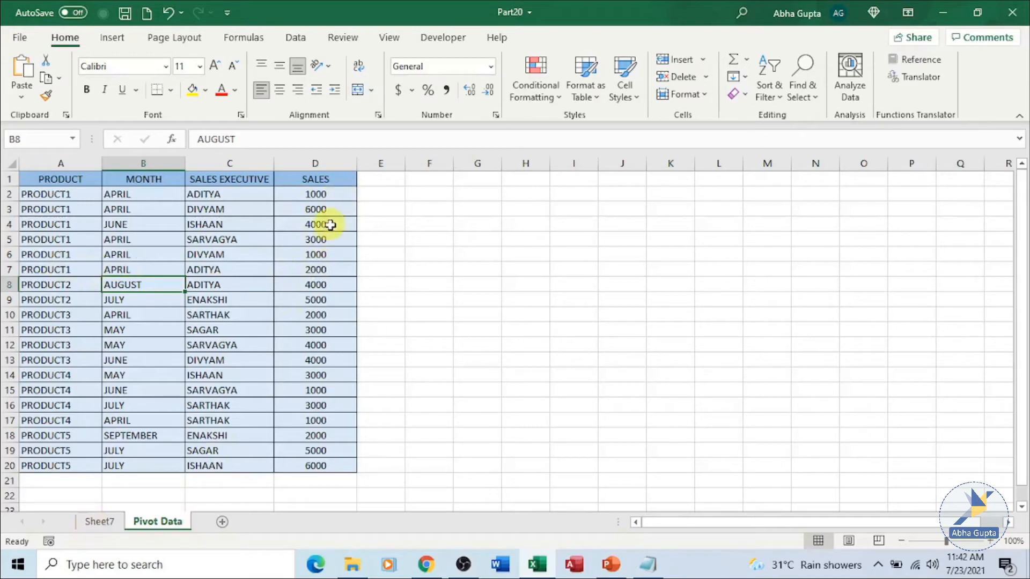
{"action": "left_click", "coordinate": [100, 522]}
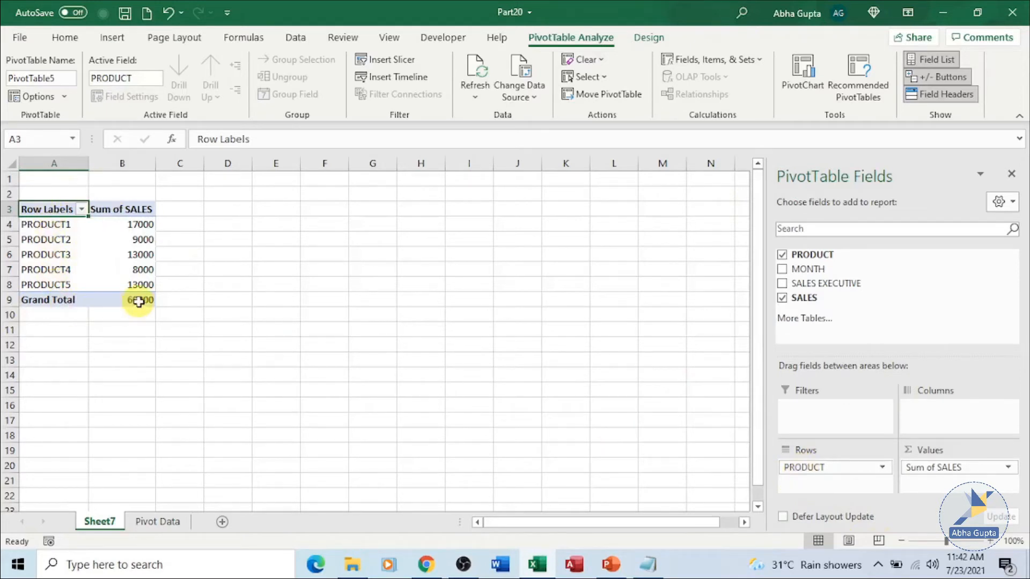
{"action": "mouse_move", "coordinate": [139, 303]}
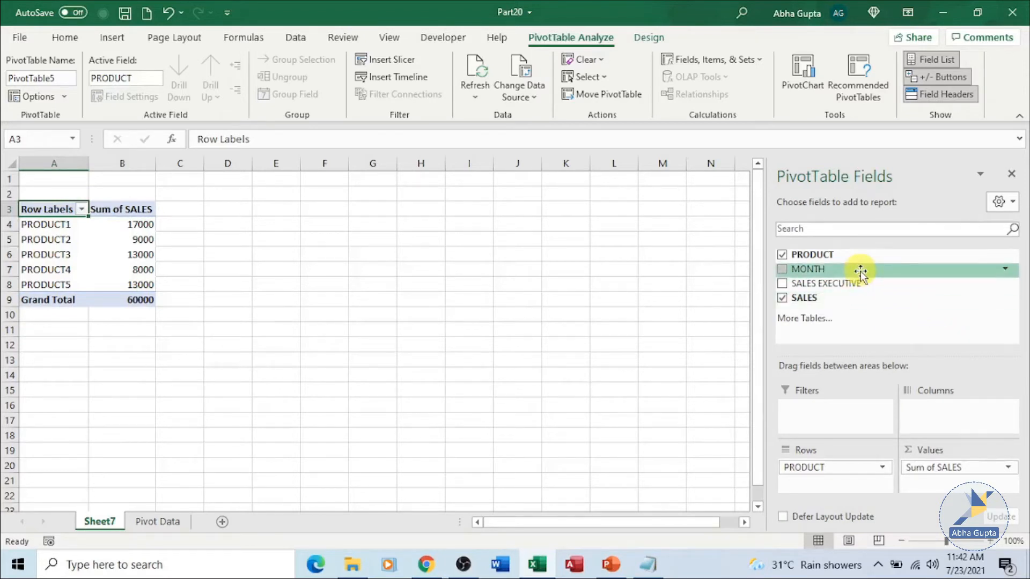
{"action": "left_click_drag", "start_coordinate": [853, 272], "coordinate": [936, 410]}
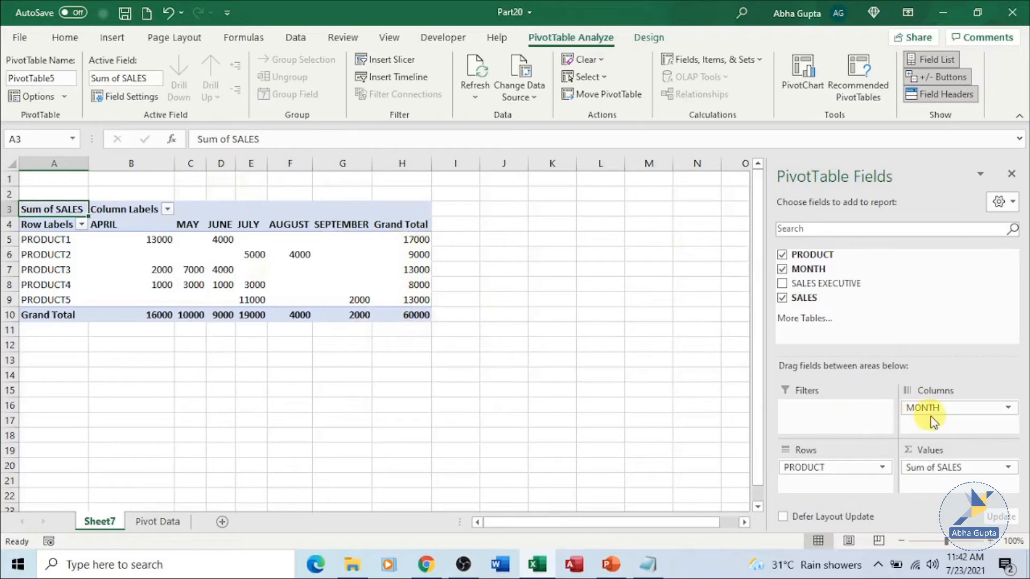
Rearrange the PivotTable by moving MONTH into the rows and PRODUCT into the columns
{"action": "left_click_drag", "start_coordinate": [934, 409], "coordinate": [806, 480]}
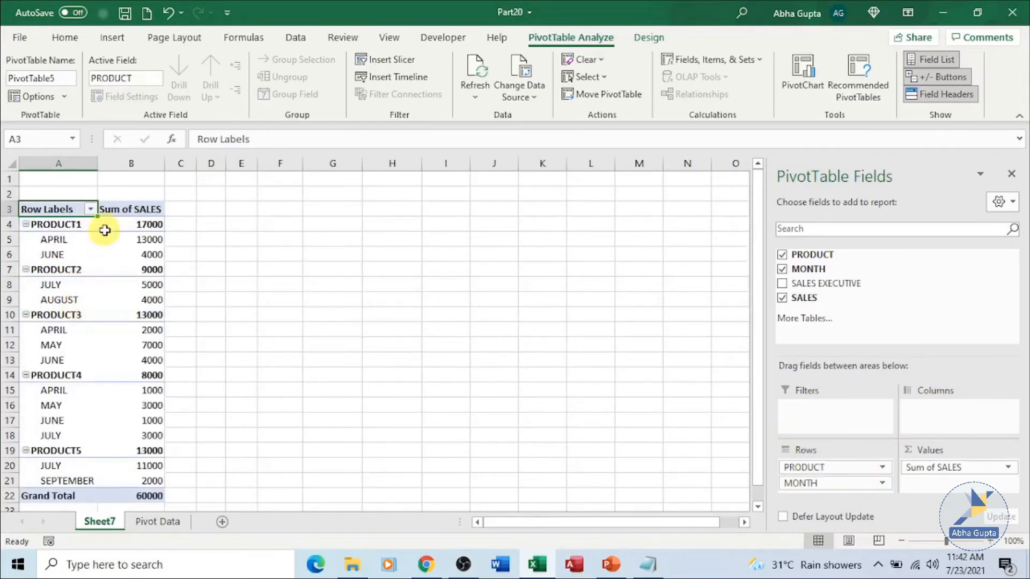
{"action": "scroll", "coordinate": [463, 365], "scroll_direction": "down", "scroll_amount": 3}
{"action": "scroll", "coordinate": [463, 366], "scroll_direction": "up", "scroll_amount": 3}
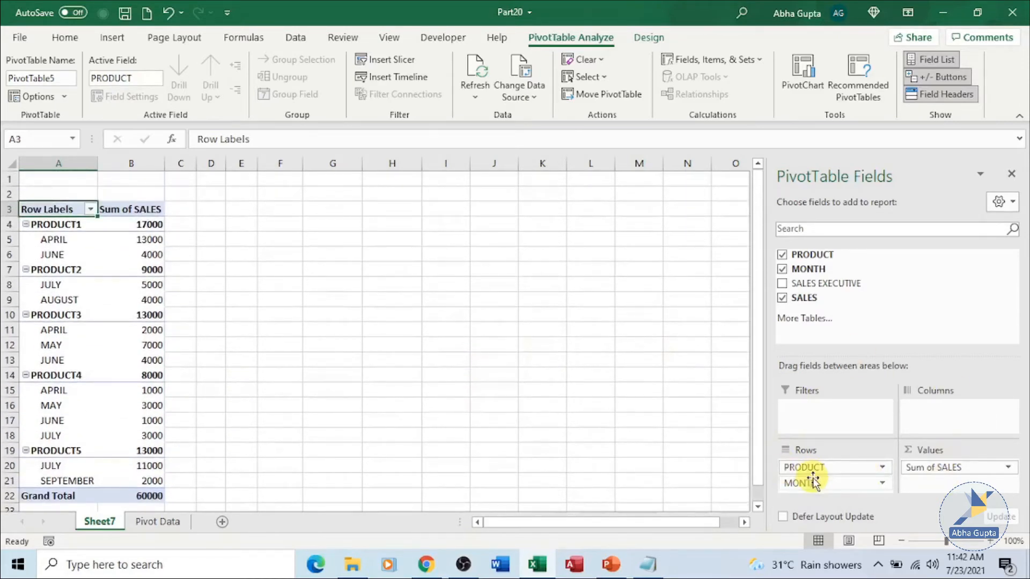
{"action": "left_click_drag", "start_coordinate": [833, 468], "coordinate": [935, 412]}
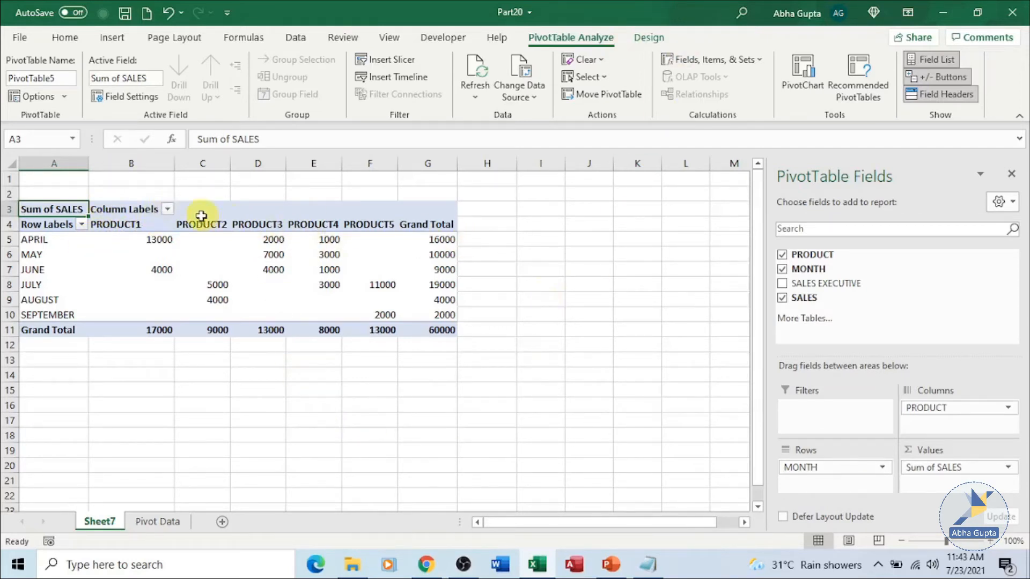
Filter the PivotTable's column labels to exclude PRODUCT2
{"action": "left_click", "coordinate": [168, 210]}
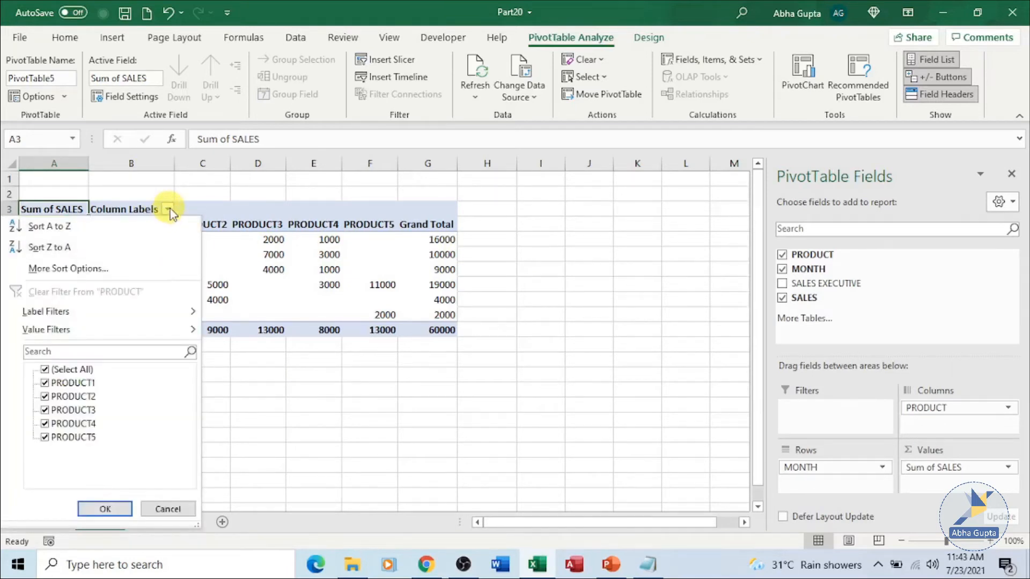
{"action": "left_click", "coordinate": [168, 210]}
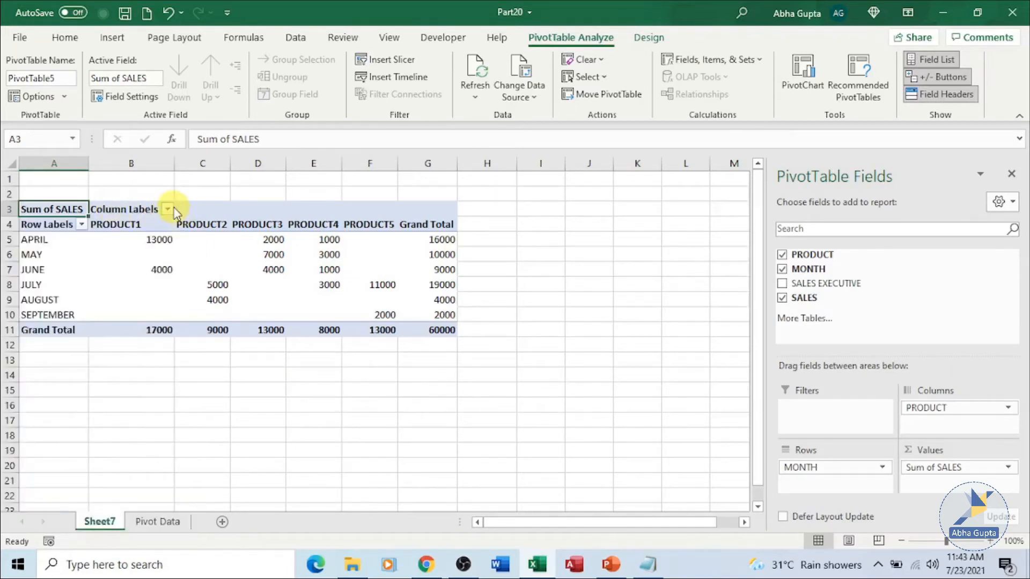
{"action": "left_click", "coordinate": [168, 210]}
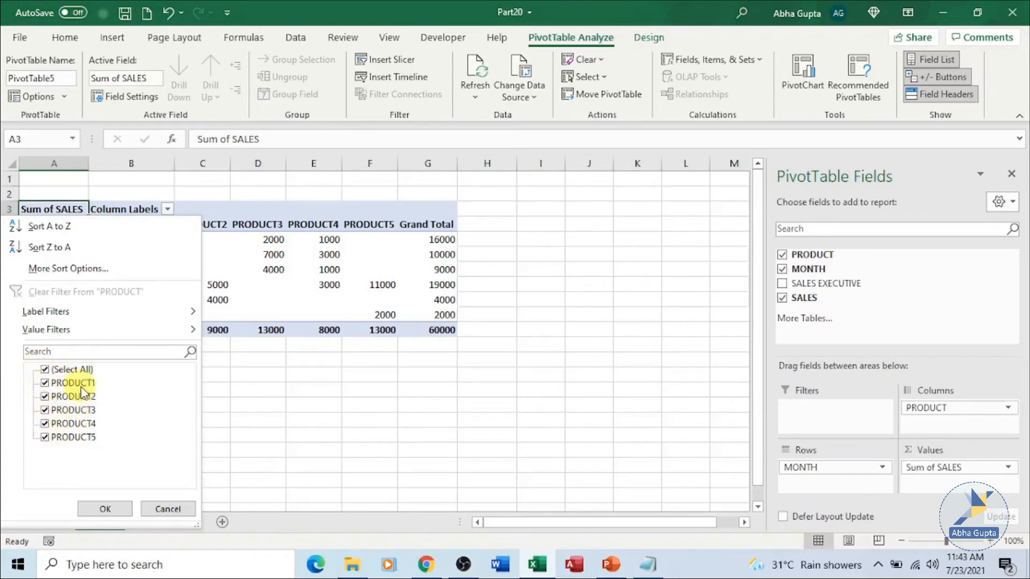
{"action": "left_click", "coordinate": [45, 397]}
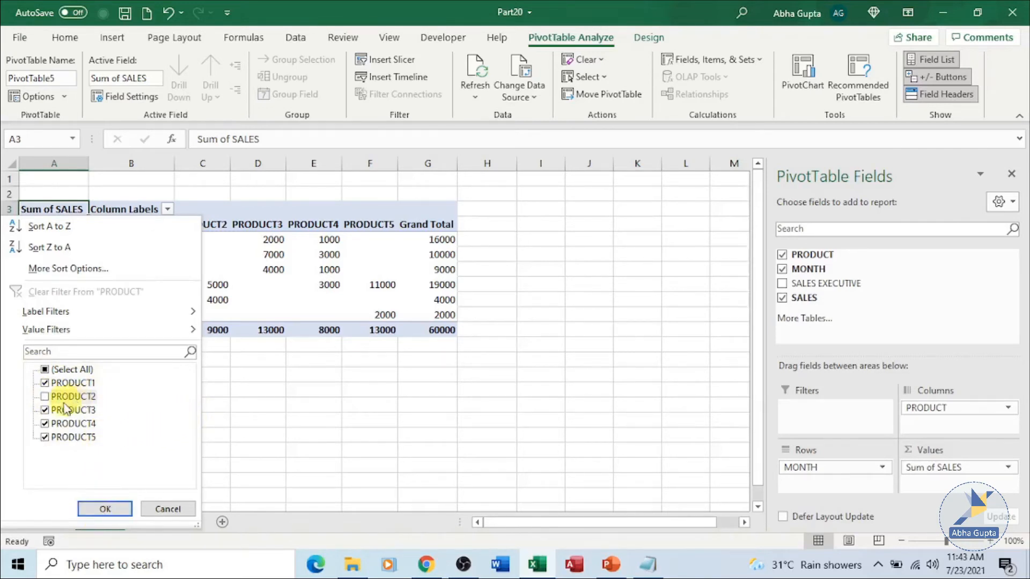
{"action": "left_click", "coordinate": [96, 516]}
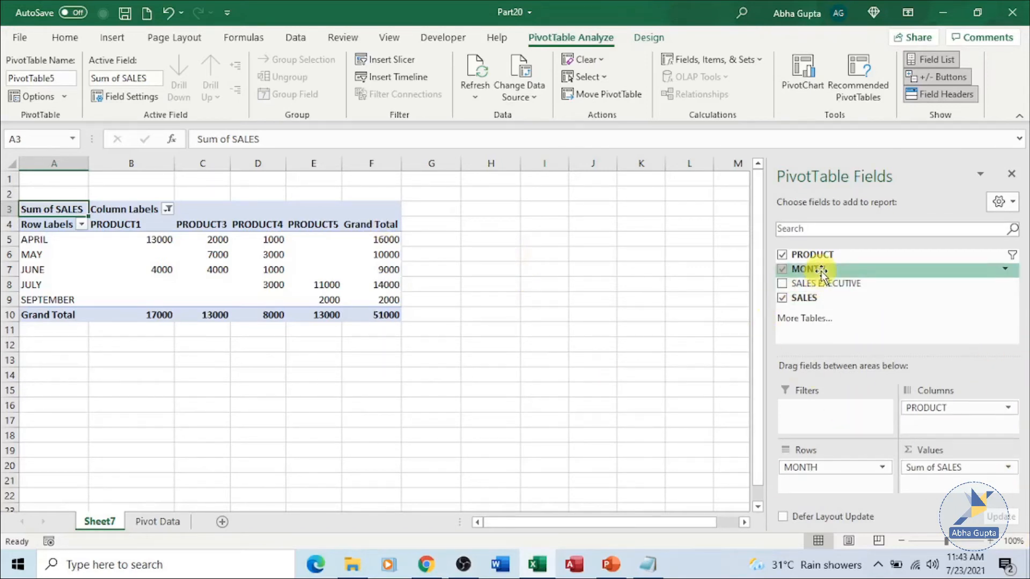
Move MONTH to the PivotTable's report filter and clear the filter on PRODUCT
{"action": "left_click_drag", "start_coordinate": [823, 270], "coordinate": [805, 409]}
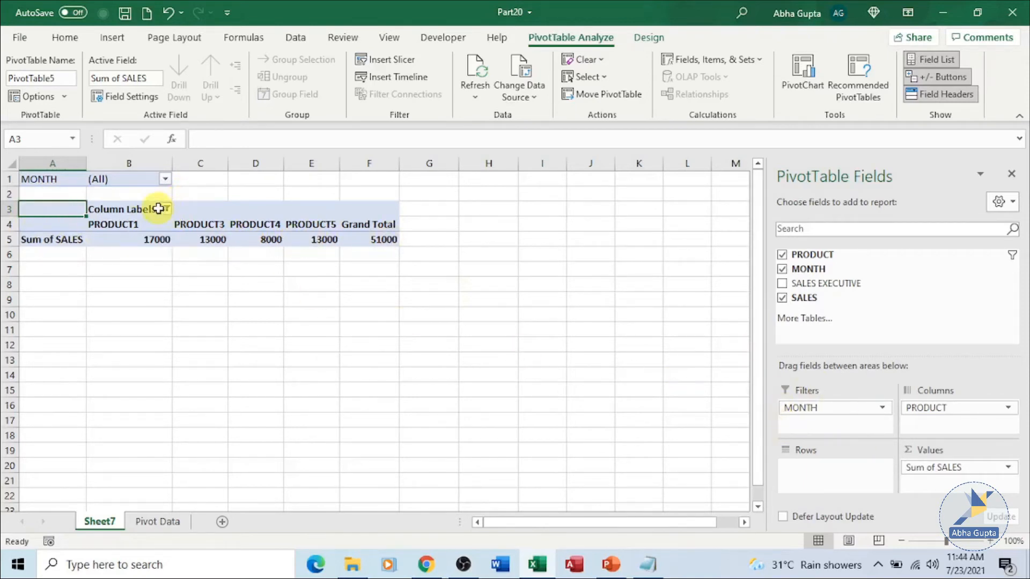
{"action": "left_click", "coordinate": [167, 210]}
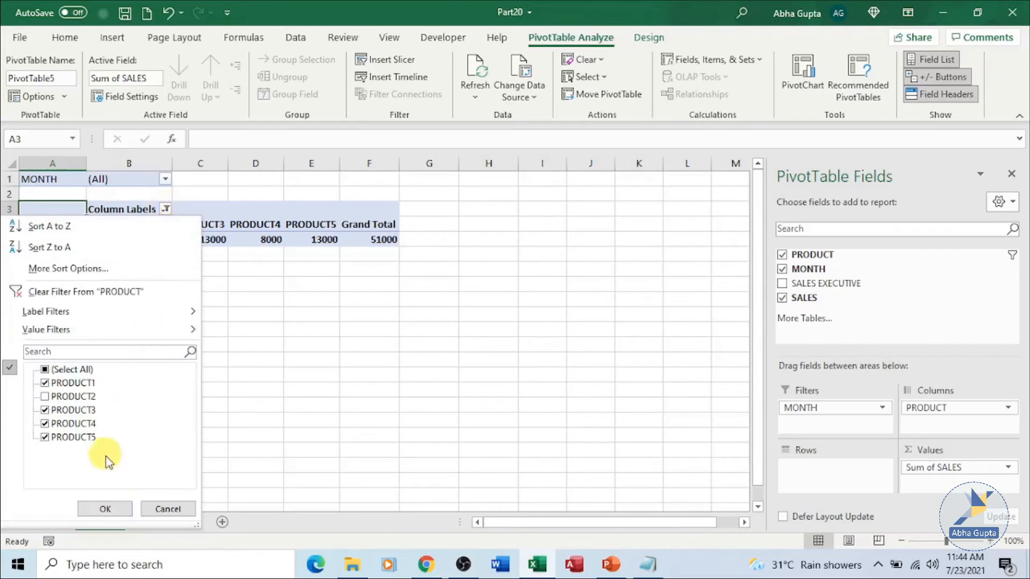
{"action": "left_click", "coordinate": [45, 397]}
{"action": "left_click", "coordinate": [67, 293]}
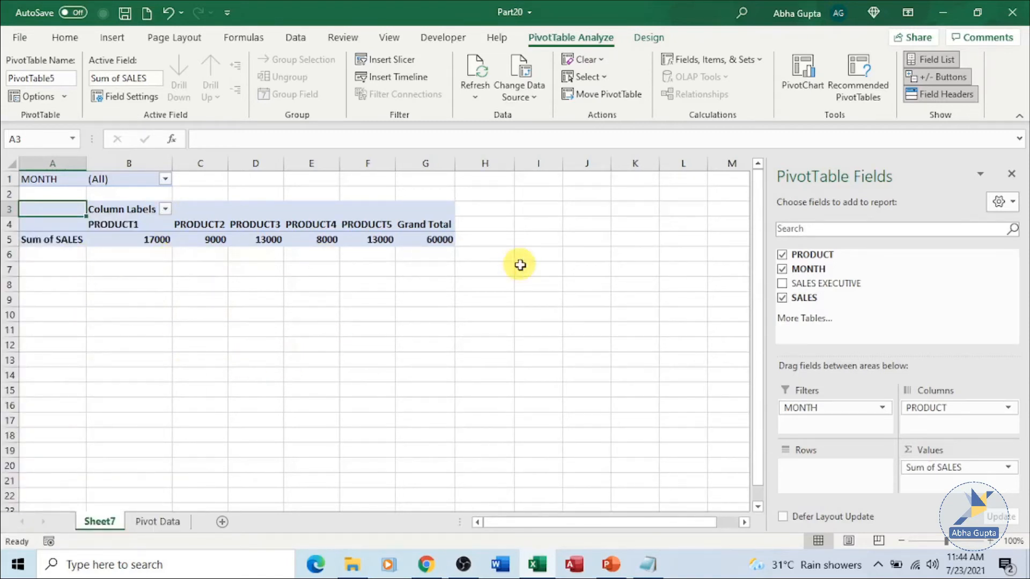
Take MONTH out of the report filter and lay out the PivotTable with PRODUCT in the rows and MONTH in the columns
{"action": "left_click_drag", "start_coordinate": [844, 406], "coordinate": [836, 286]}
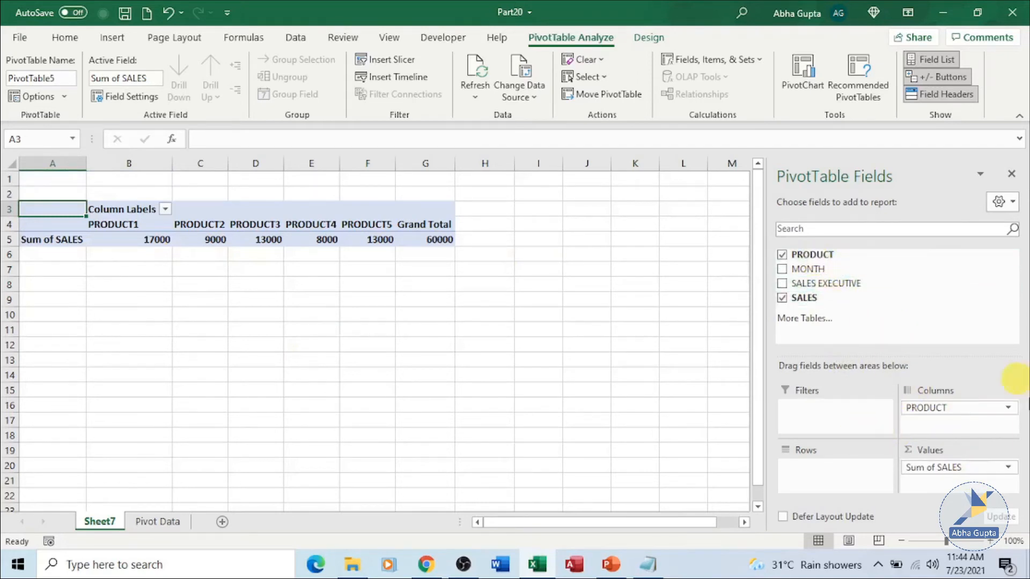
{"action": "left_click_drag", "start_coordinate": [987, 409], "coordinate": [791, 462]}
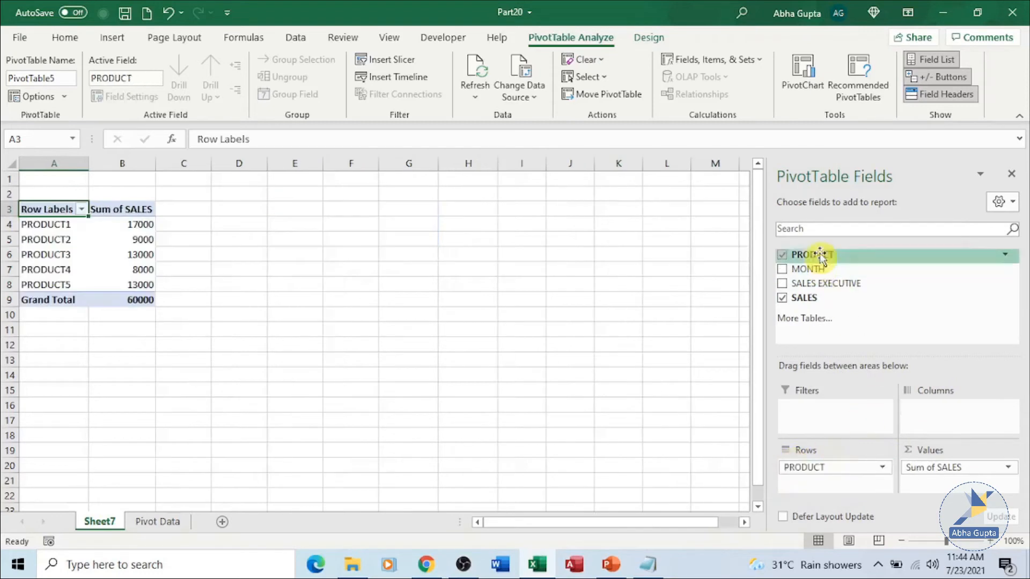
{"action": "left_click_drag", "start_coordinate": [808, 268], "coordinate": [927, 415]}
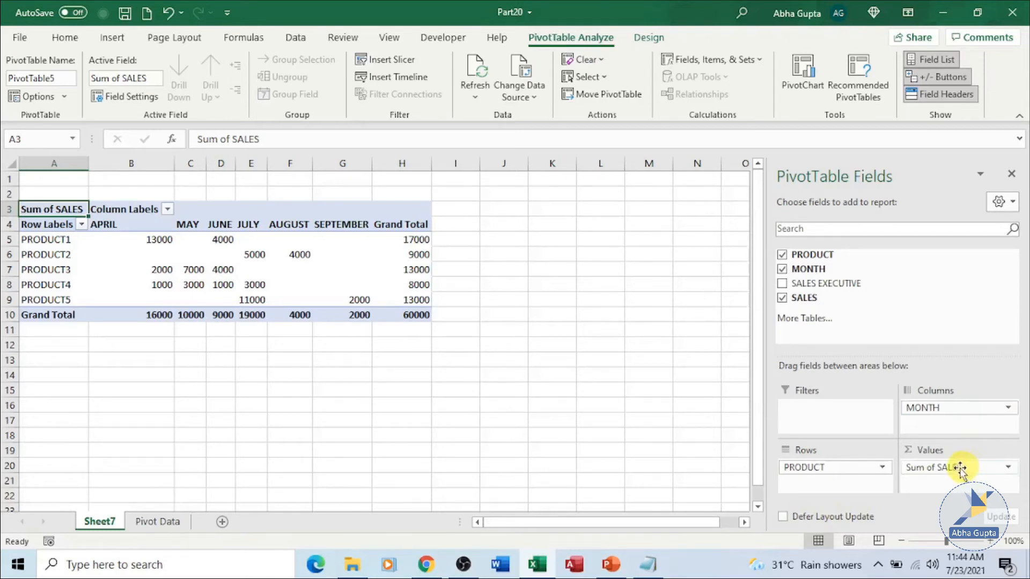
Summarize the SALES values by Count and return them to Sum
{"action": "right_click", "coordinate": [69, 209]}
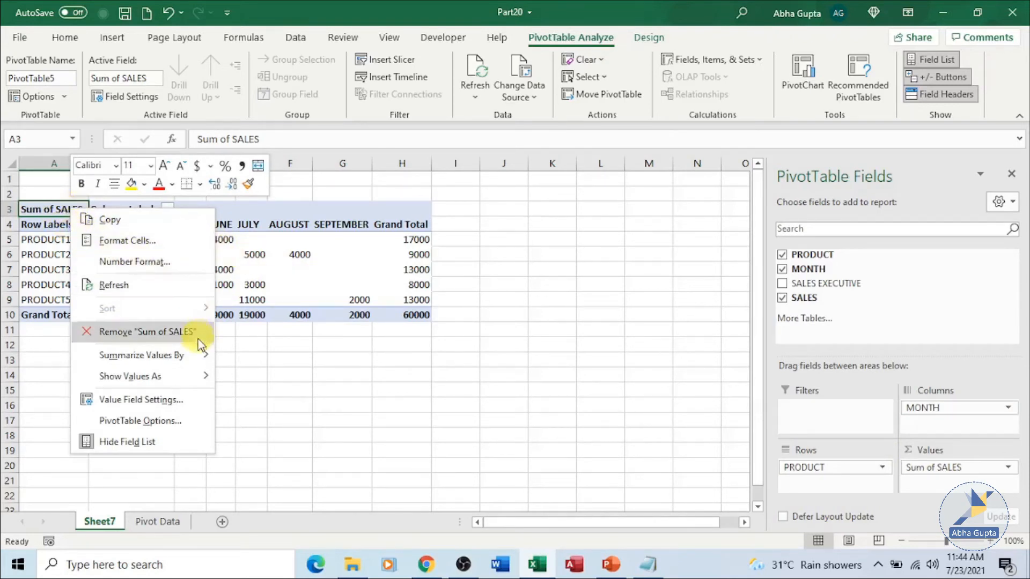
{"action": "mouse_move", "coordinate": [189, 359]}
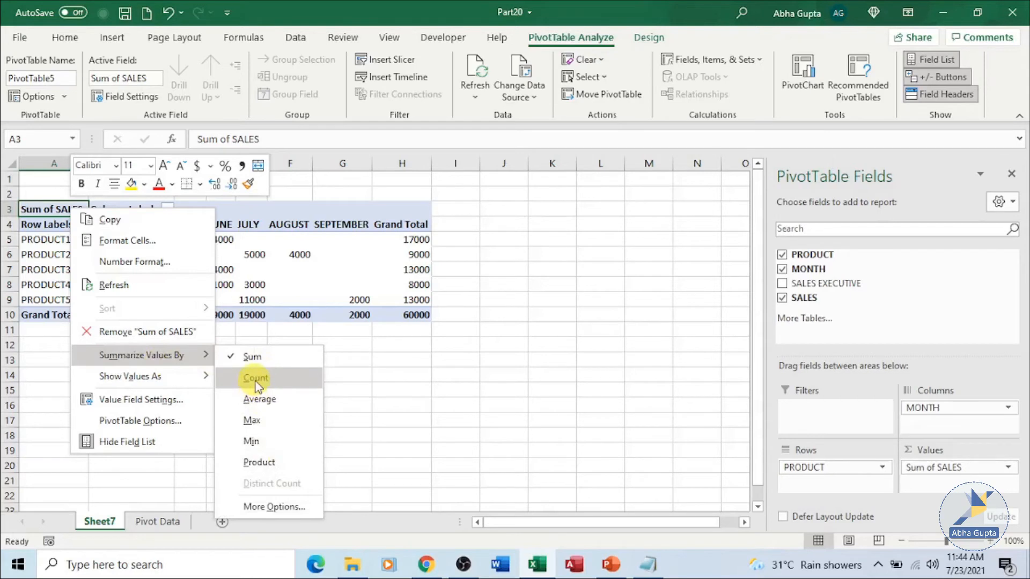
{"action": "left_click", "coordinate": [255, 382]}
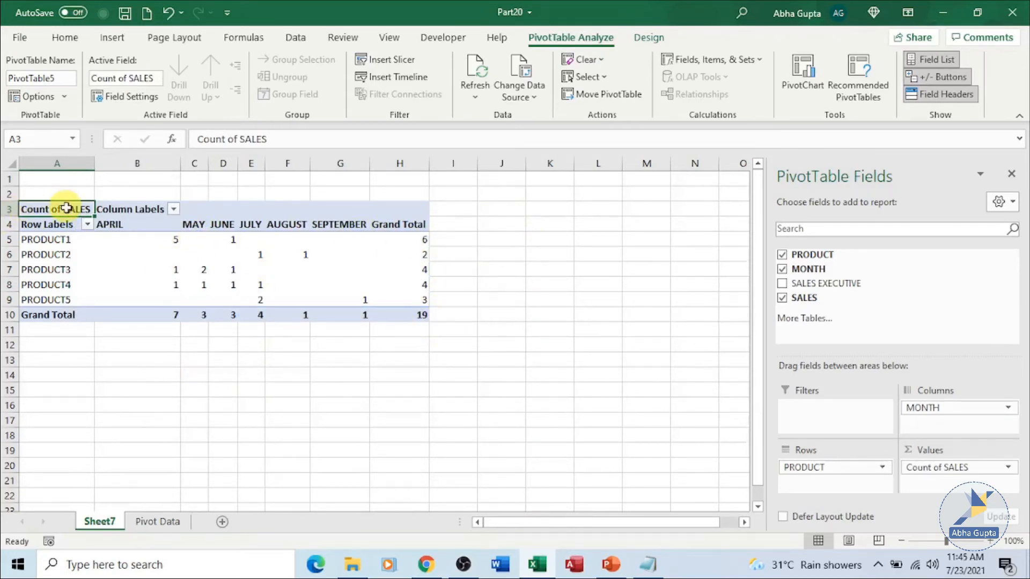
{"action": "right_click", "coordinate": [66, 209]}
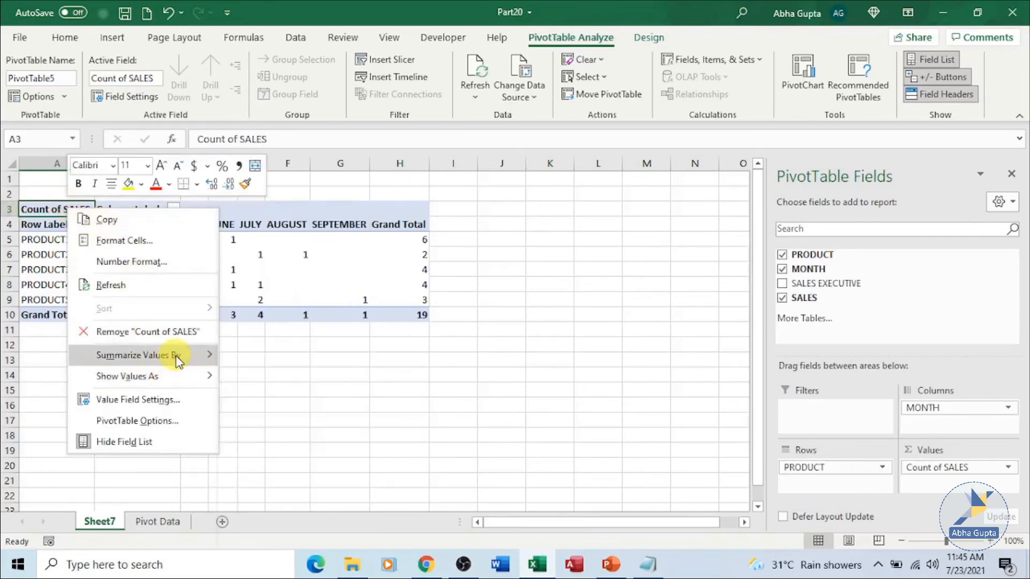
{"action": "left_click", "coordinate": [287, 363]}
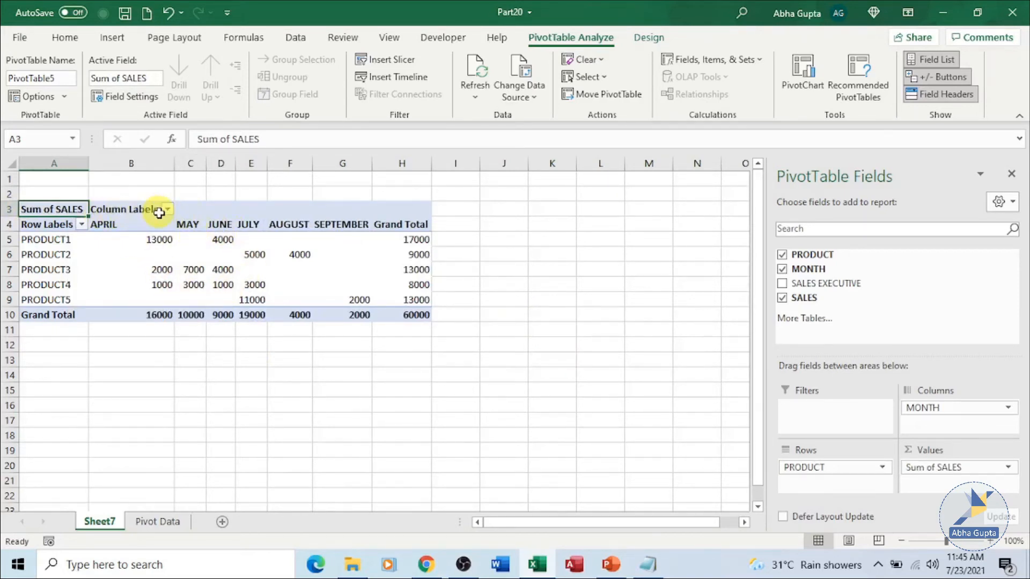
{"action": "left_click", "coordinate": [82, 225]}
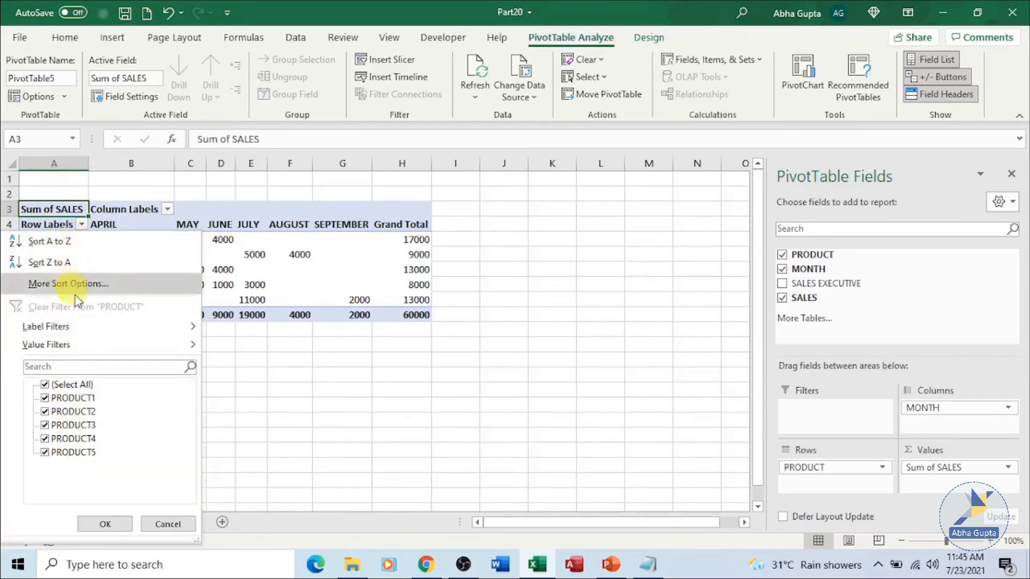
{"action": "left_click", "coordinate": [278, 376]}
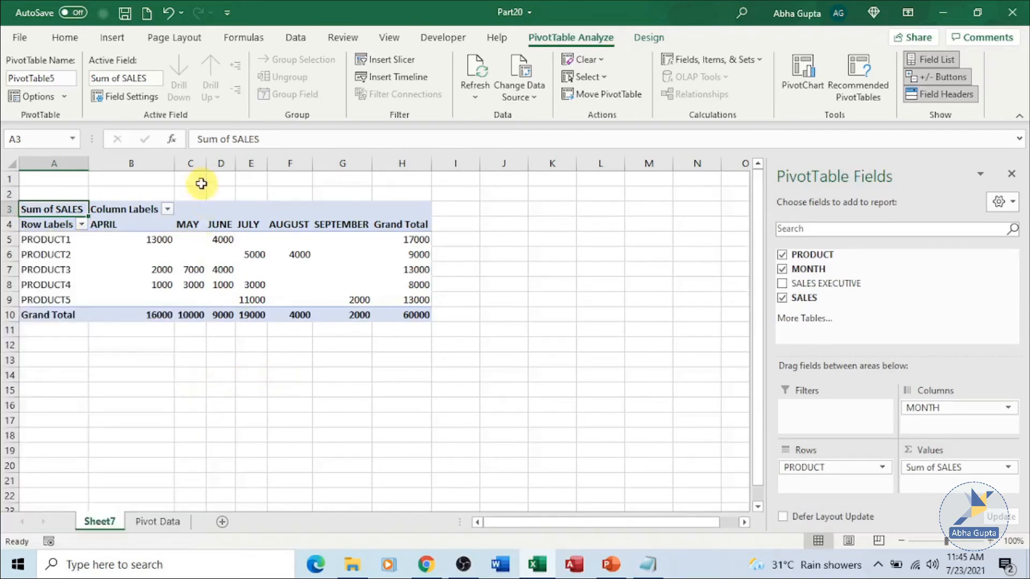
Sort the PivotTable's MONTH column labels from A to Z and re-sort them from Z to A
{"action": "left_click", "coordinate": [167, 209]}
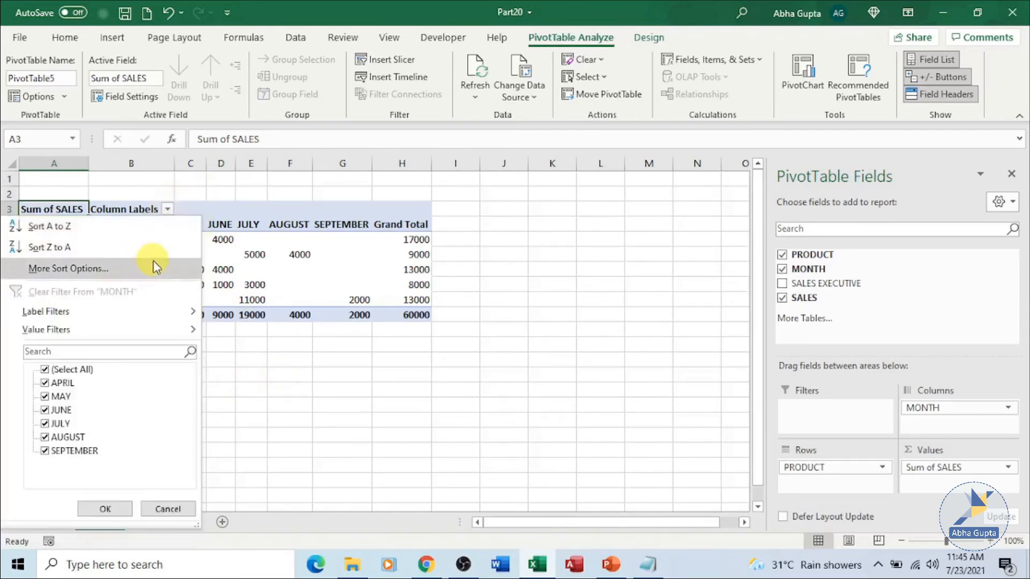
{"action": "left_click", "coordinate": [153, 236]}
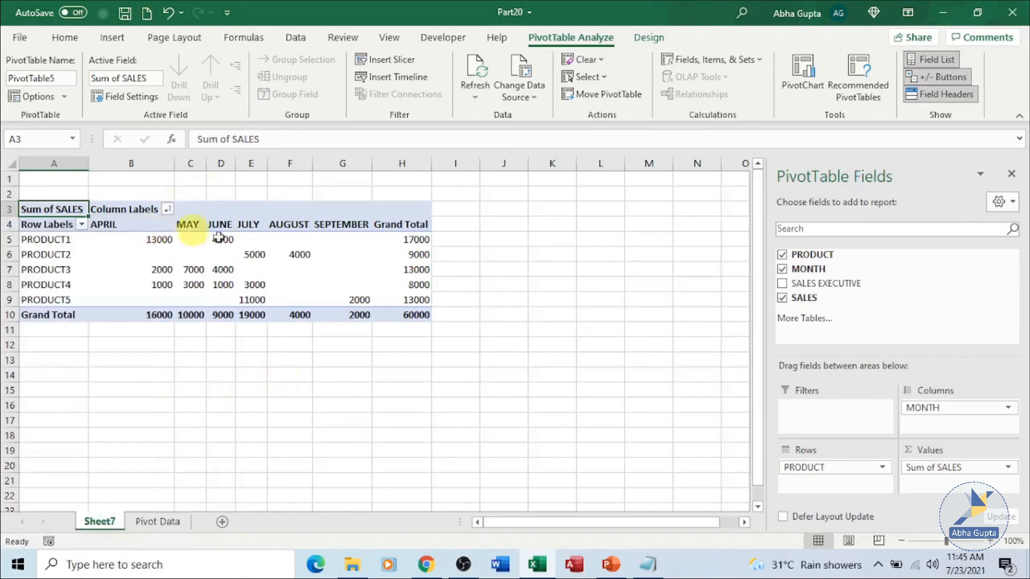
{"action": "left_click", "coordinate": [171, 211]}
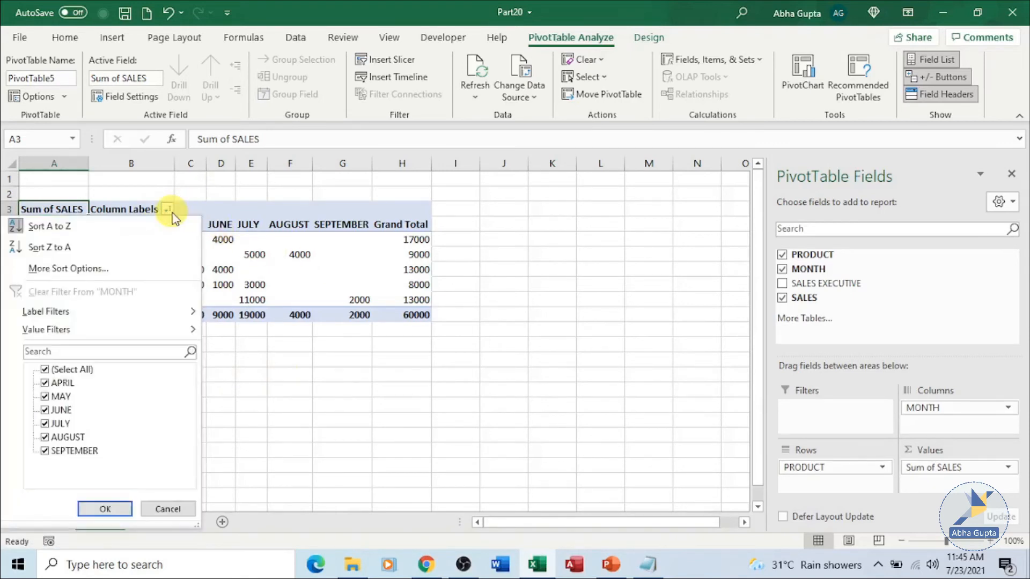
{"action": "left_click", "coordinate": [138, 245]}
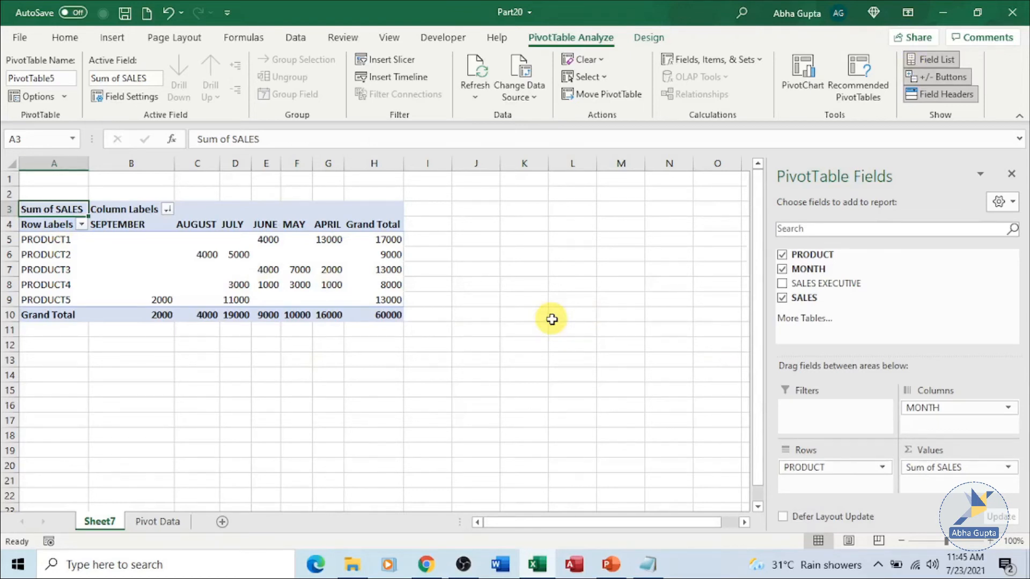
Insert a Clustered Column PivotChart based on the product-by-month sales PivotTable
{"action": "left_click", "coordinate": [118, 40]}
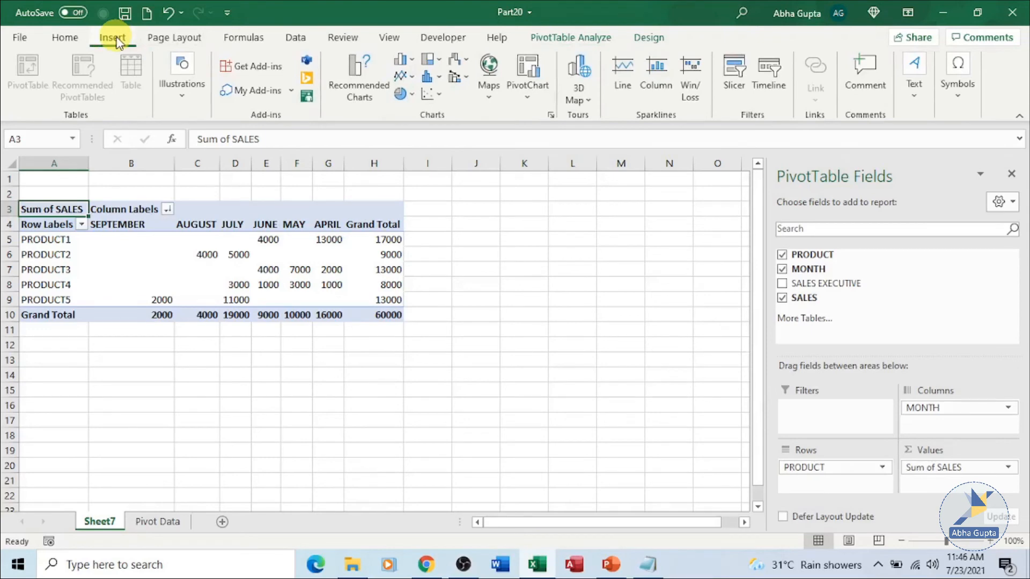
{"action": "left_click", "coordinate": [527, 81]}
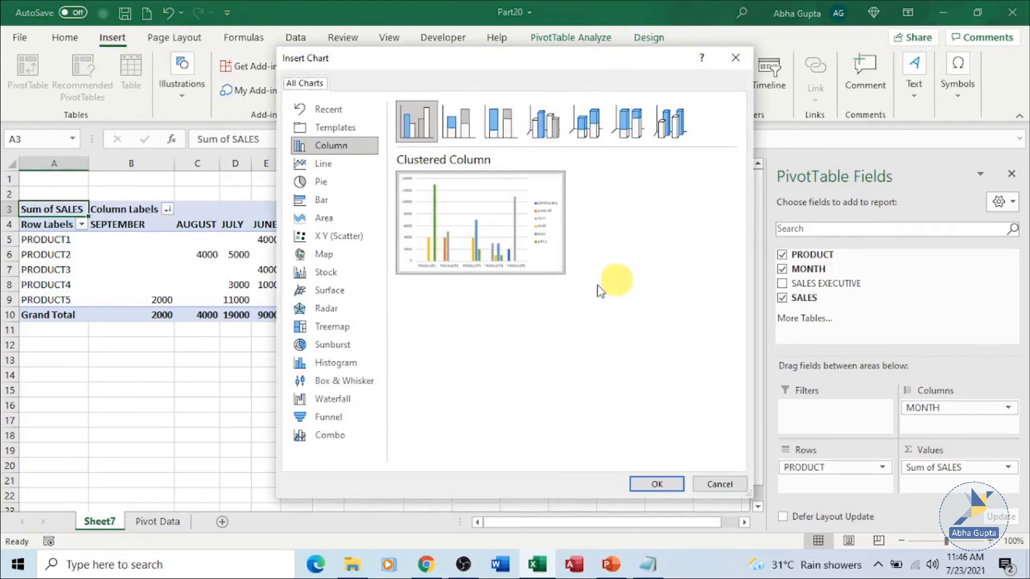
{"action": "mouse_move", "coordinate": [507, 234]}
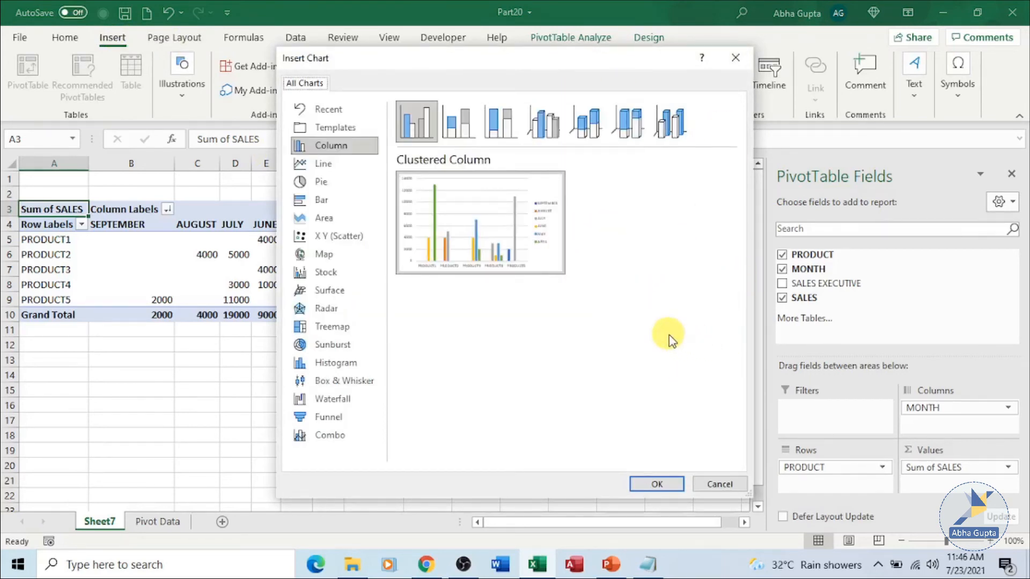
{"action": "mouse_move", "coordinate": [554, 199]}
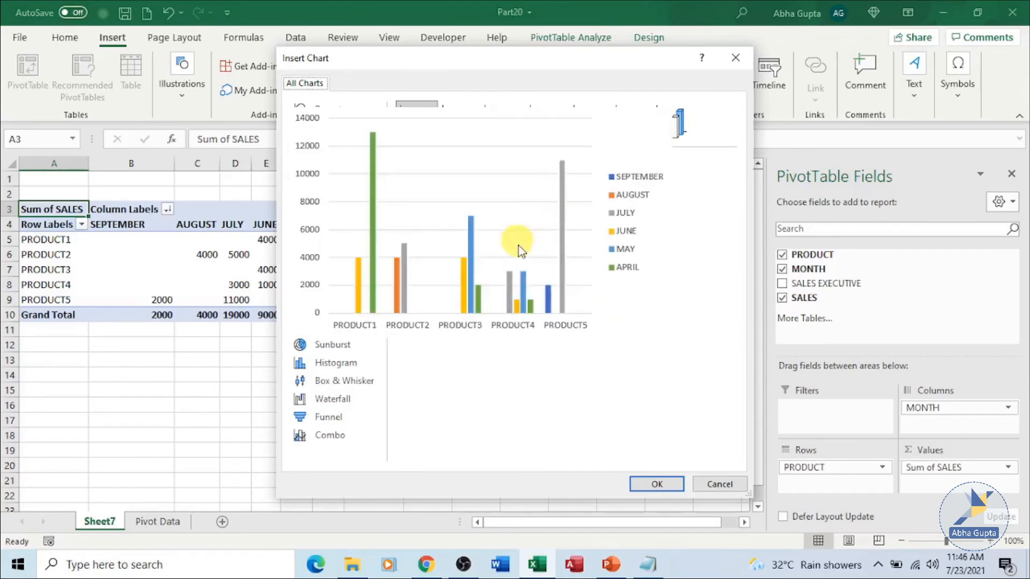
{"action": "left_click", "coordinate": [679, 485]}
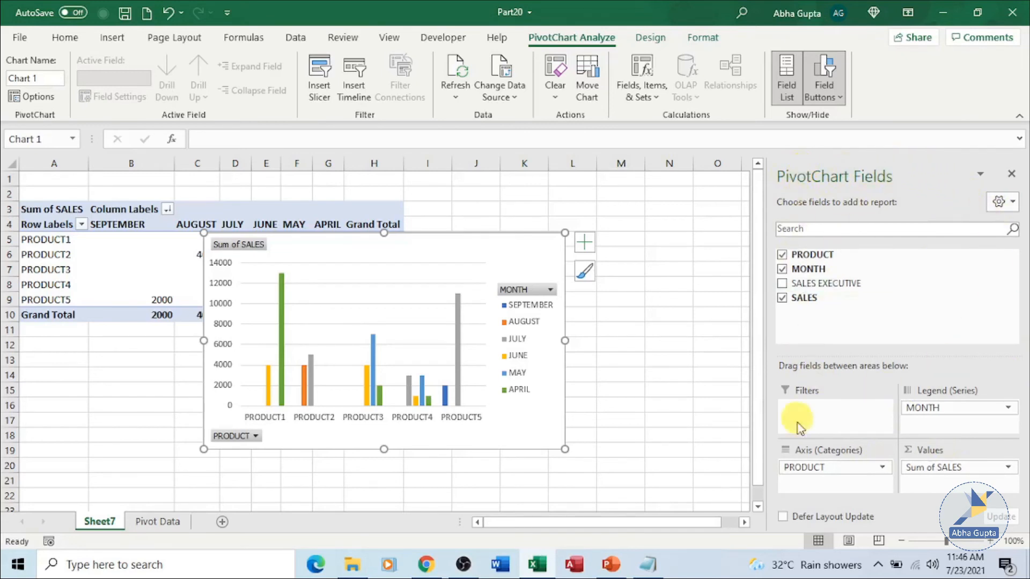
Place the PivotChart beside the PivotTable, starting in column I, and narrow the PivotChart Fields pane
{"action": "left_click_drag", "start_coordinate": [410, 250], "coordinate": [609, 211]}
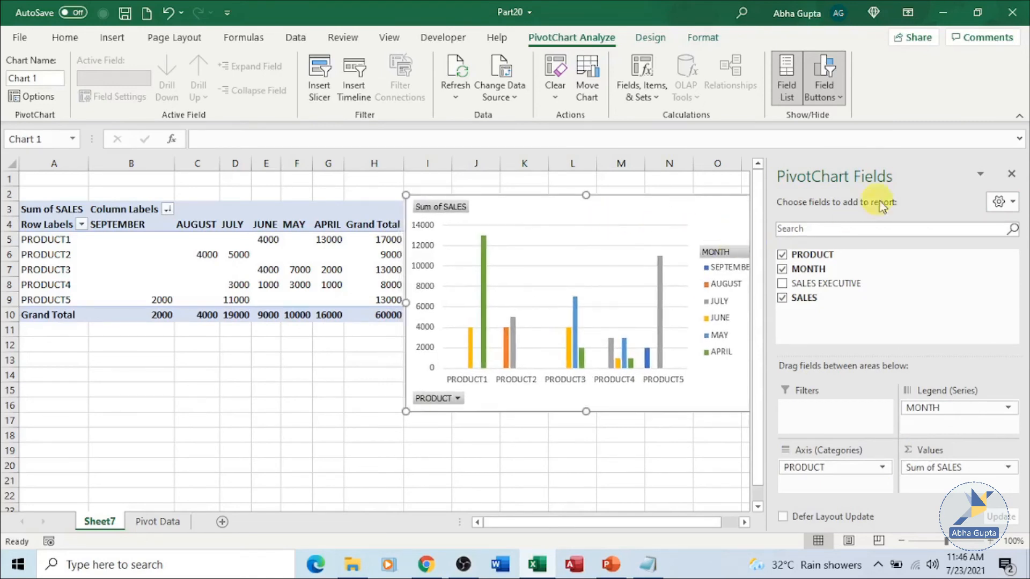
{"action": "left_click", "coordinate": [980, 174]}
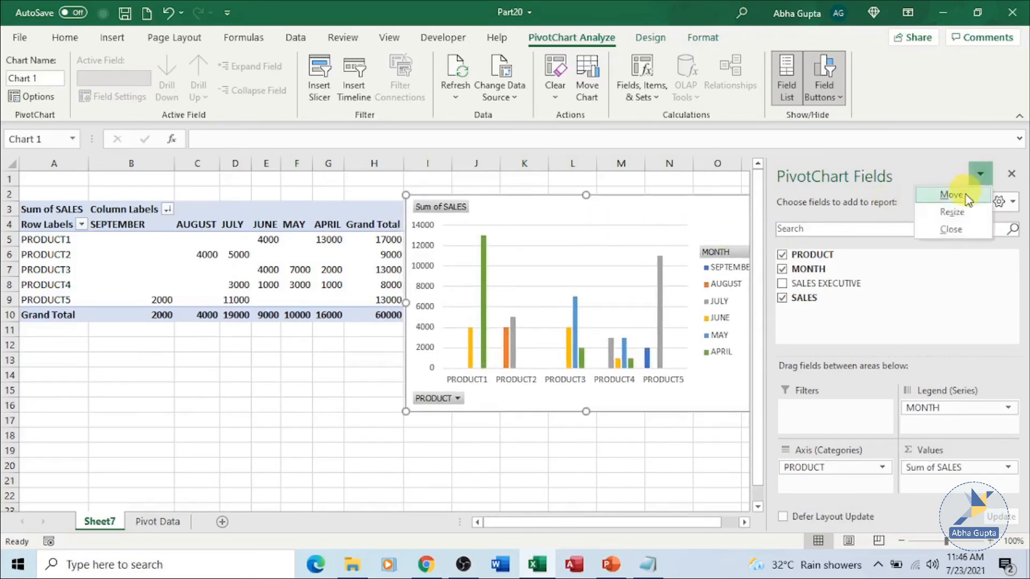
{"action": "left_click", "coordinate": [953, 212]}
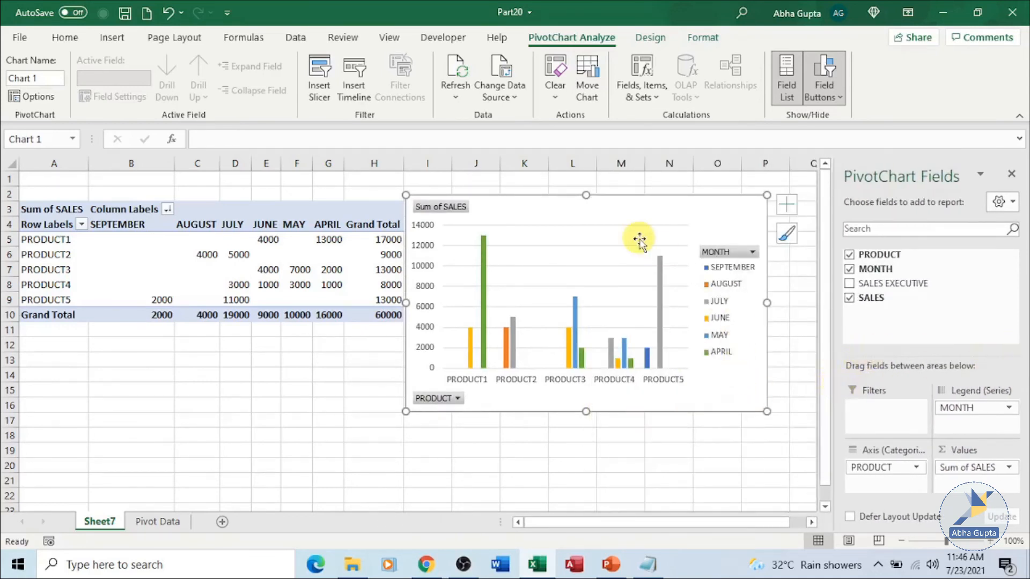
{"action": "left_click_drag", "start_coordinate": [636, 216], "coordinate": [659, 208]}
{"action": "left_click", "coordinate": [680, 435]}
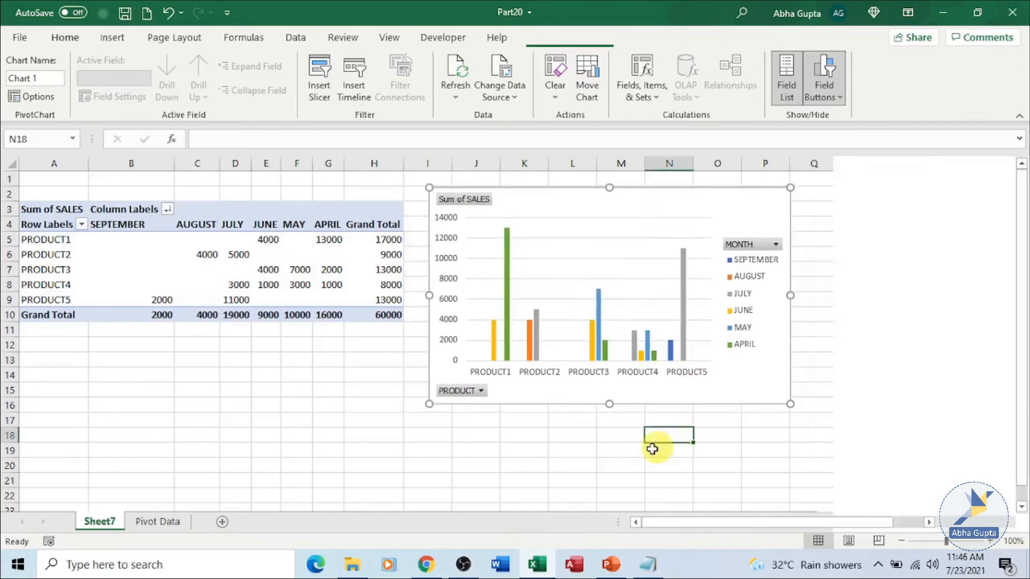
Filter the PivotChart's PRODUCT field to exclude PRODUCT5
{"action": "left_click", "coordinate": [713, 372]}
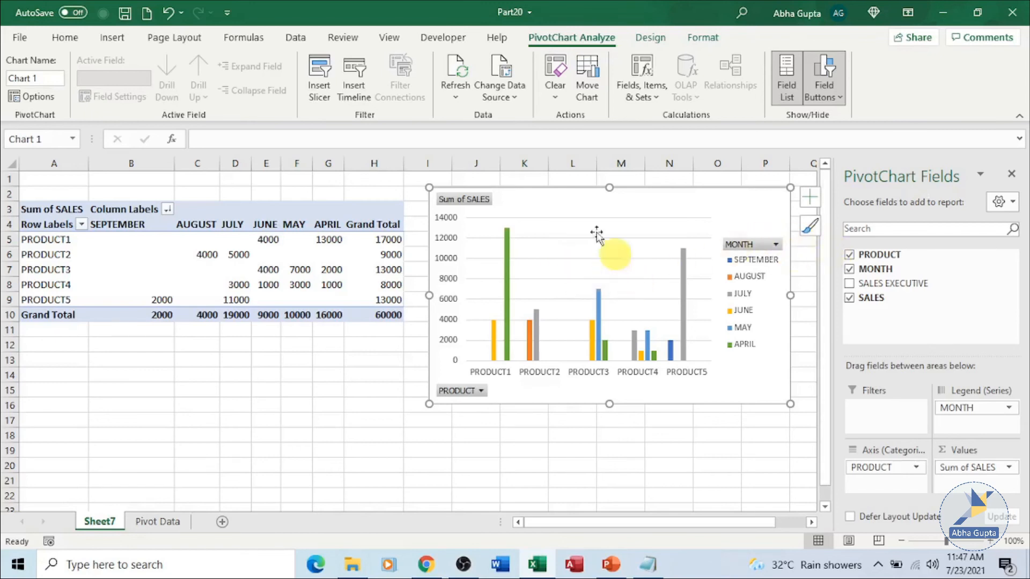
{"action": "left_click", "coordinate": [481, 391]}
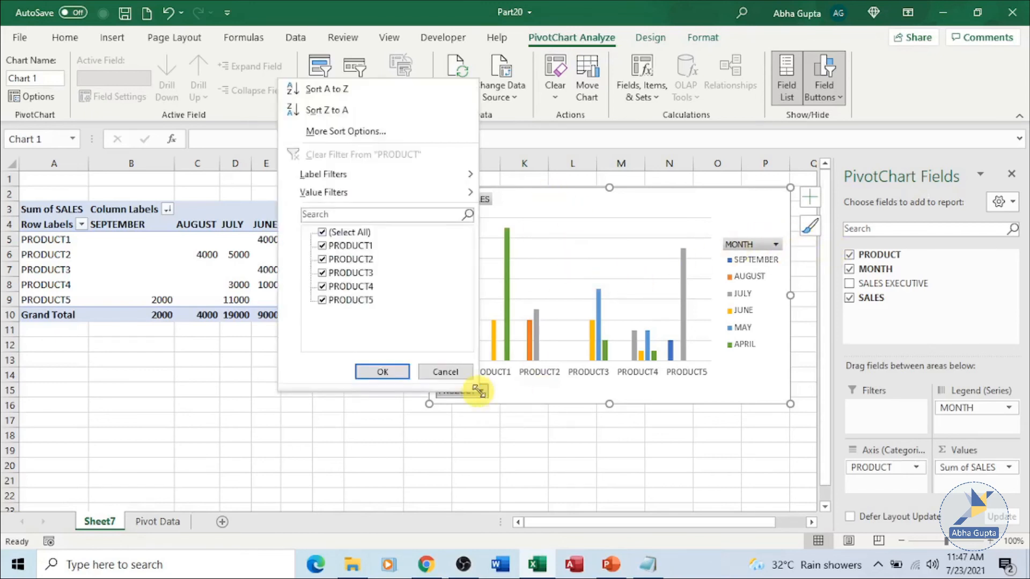
{"action": "left_click", "coordinate": [372, 303]}
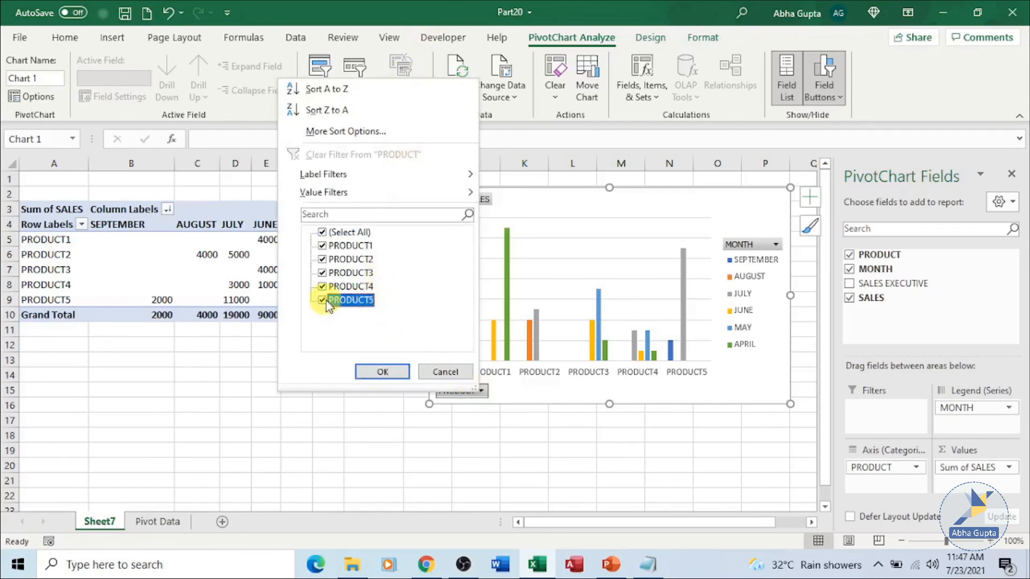
{"action": "left_click", "coordinate": [387, 374]}
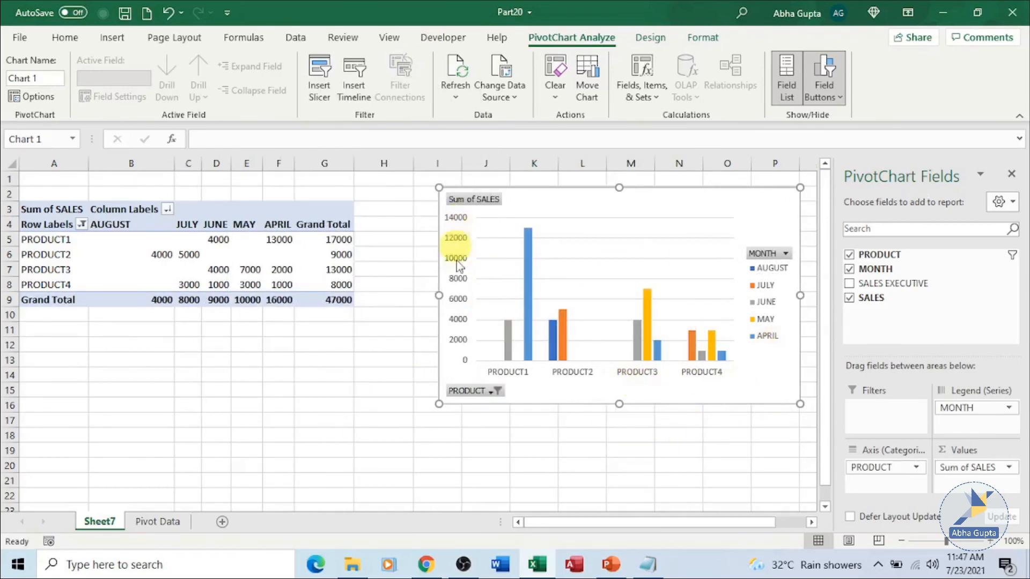
{"action": "right_click", "coordinate": [475, 202]}
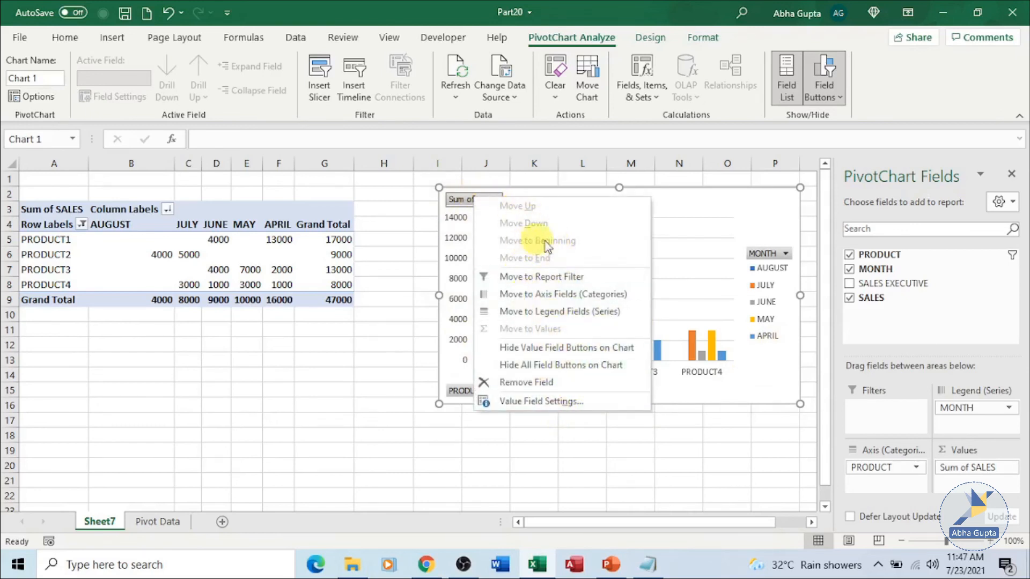
{"action": "left_click", "coordinate": [697, 398]}
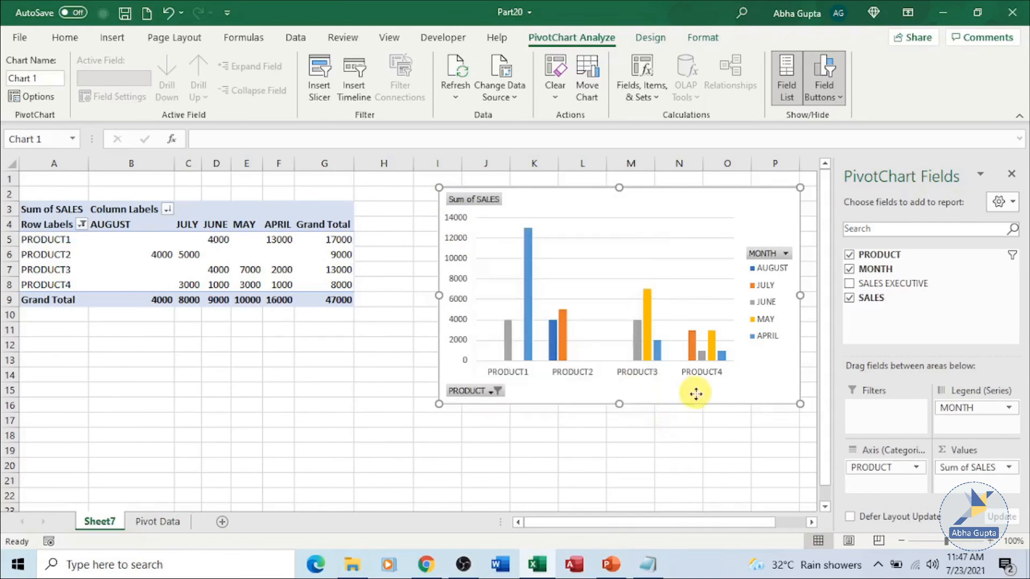
Filter the PivotChart's MONTH field to exclude SEPTEMBER
{"action": "left_click", "coordinate": [787, 254]}
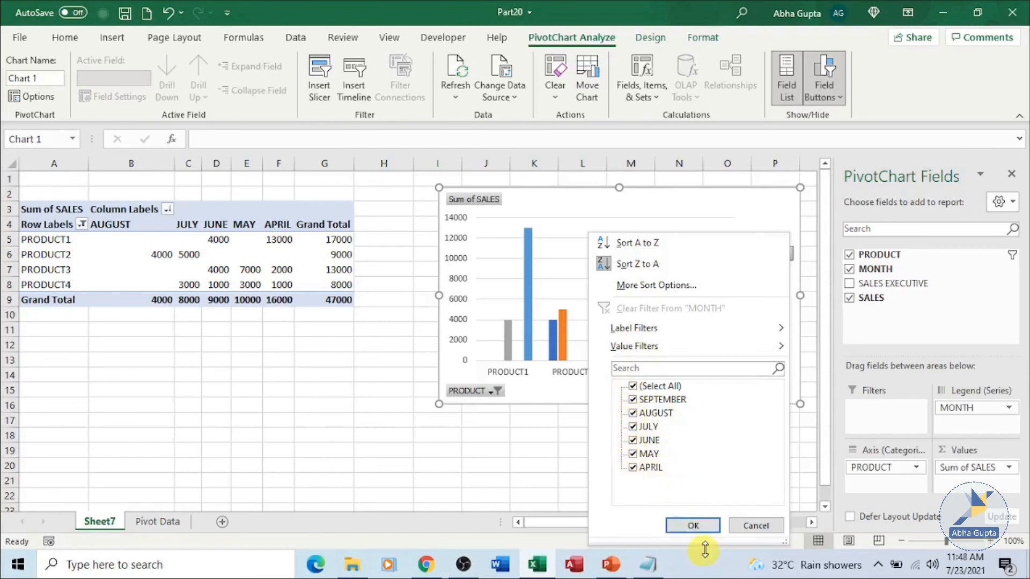
{"action": "left_click", "coordinate": [633, 400]}
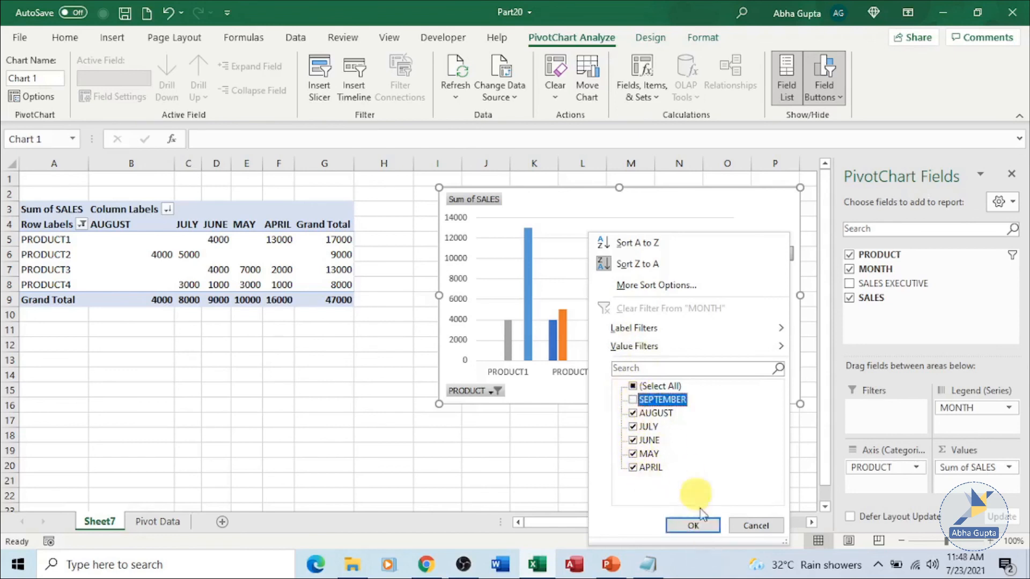
{"action": "left_click", "coordinate": [694, 525]}
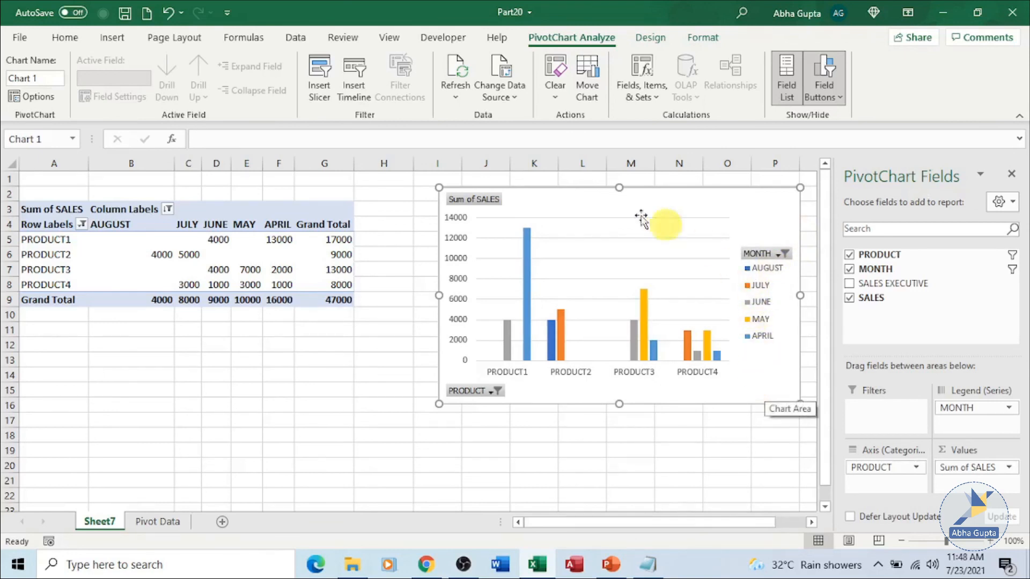
{"action": "right_click", "coordinate": [626, 258]}
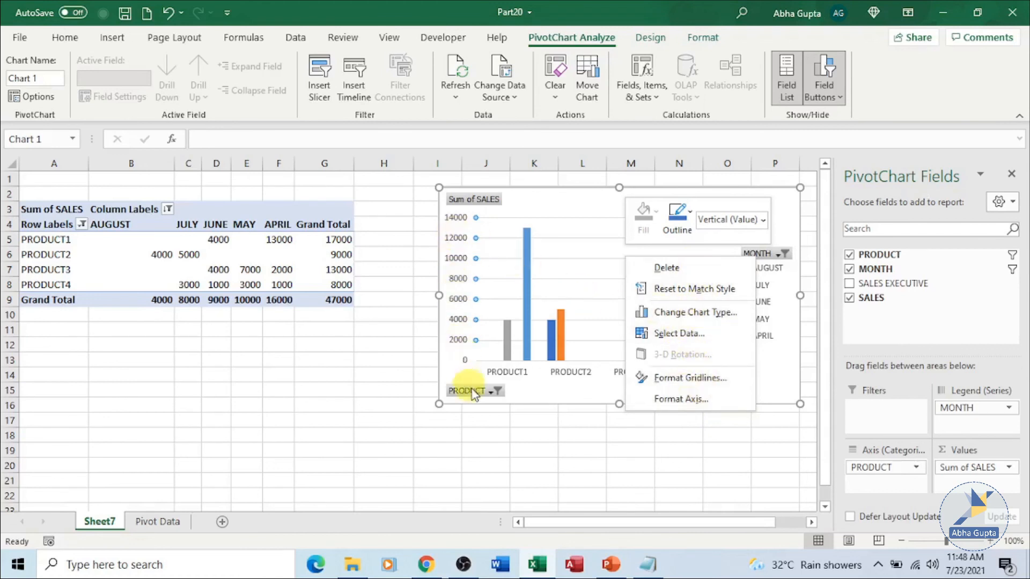
{"action": "left_click", "coordinate": [781, 372]}
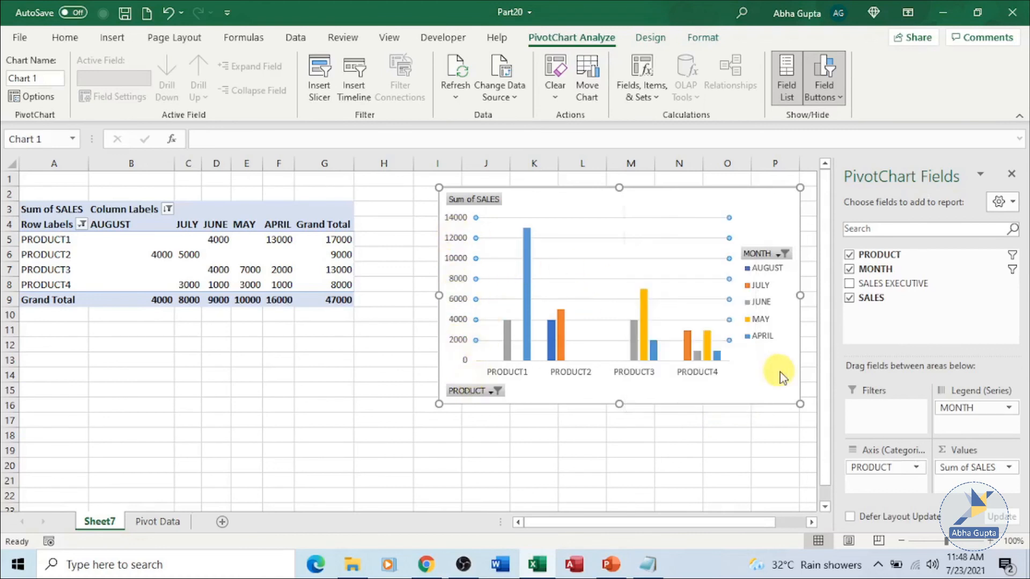